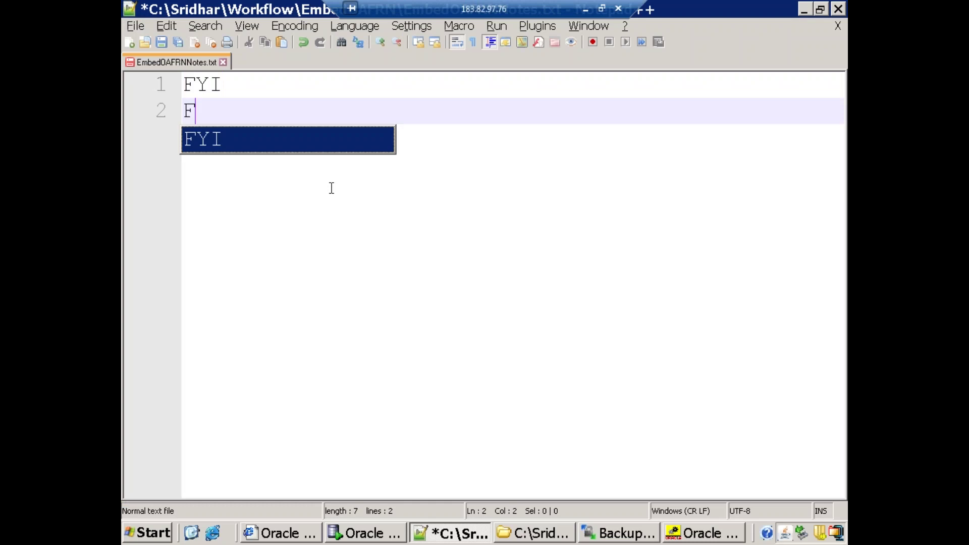
- Add the heading 'How to embed an OAF region in the notification' below the FYA note
key("Return")
key("Return")
type("How to embed an OAF region in the notification.")
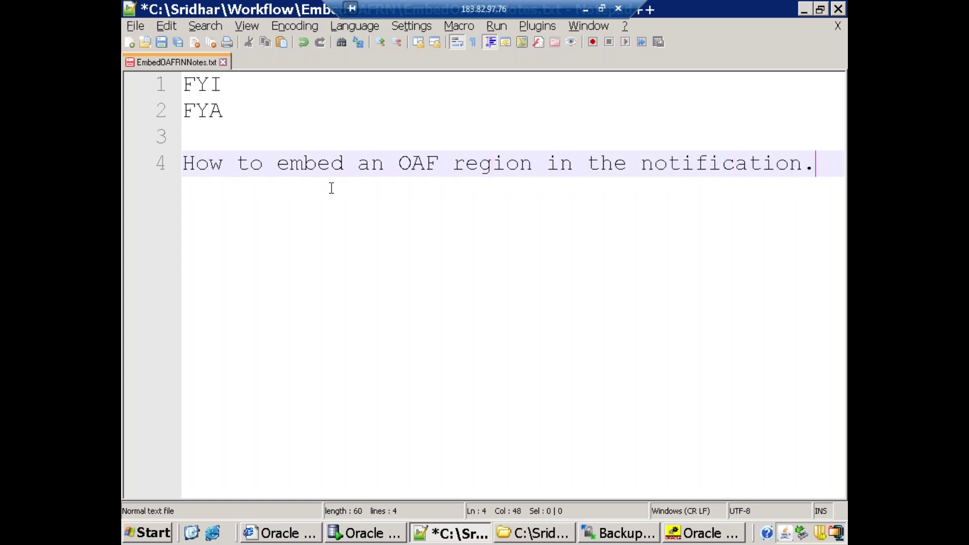
key("Return")
key("Return")
scroll(331, 187, "down", 2)
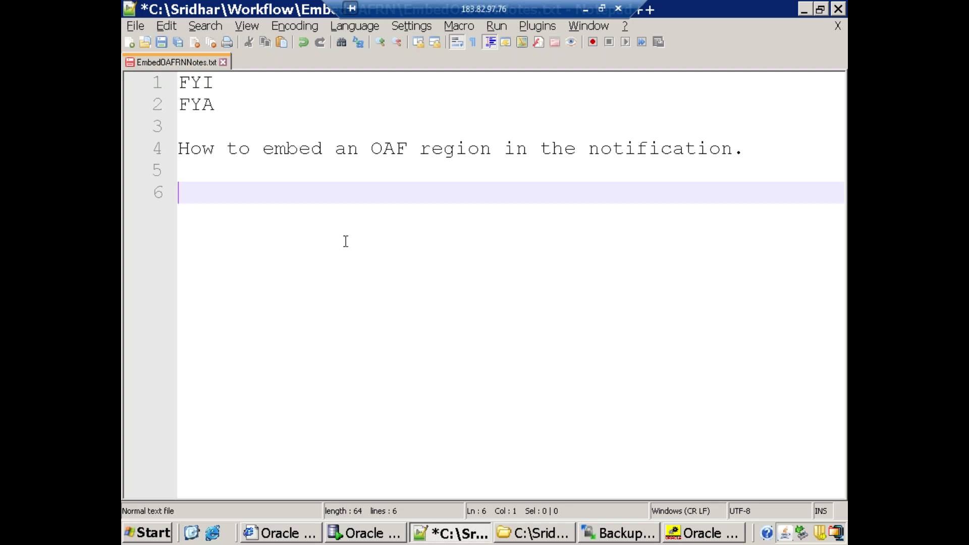
- Rerun the InvokeWFWithOAFRN.sql workflow-launch script in SQL Developer with F5
left_click(379, 533)
left_click(363, 170)
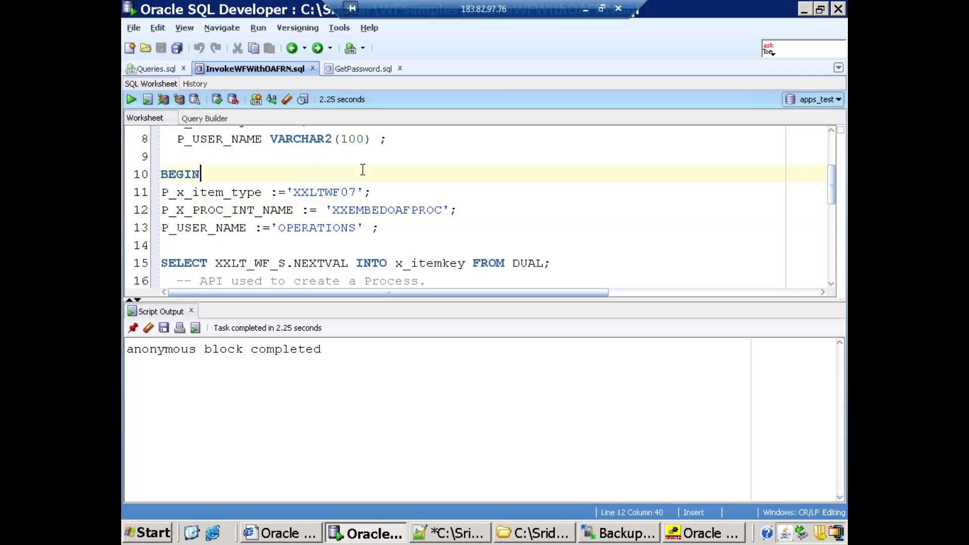
key("F5")
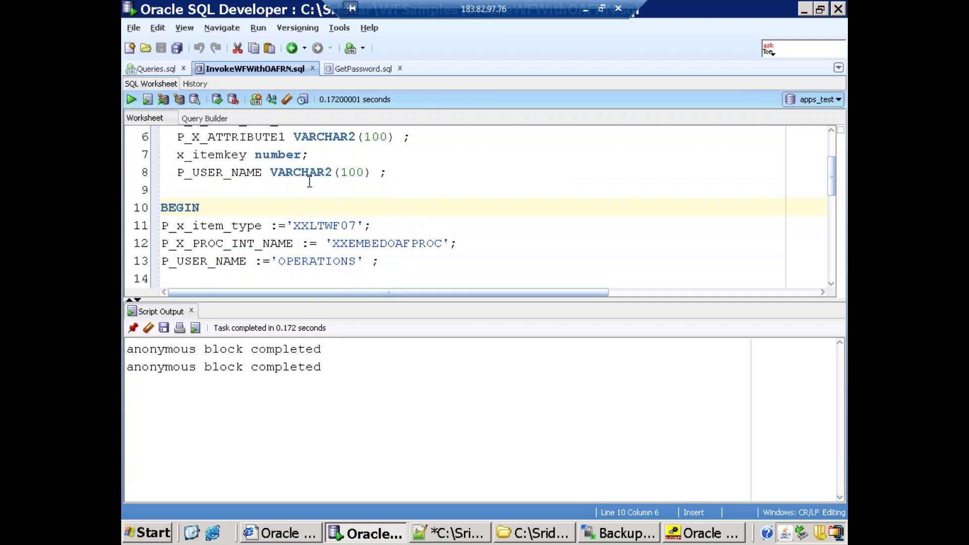
- Refresh the E-Business Suite worklist and open the new XXOAFRNMSG notification
left_click(285, 533)
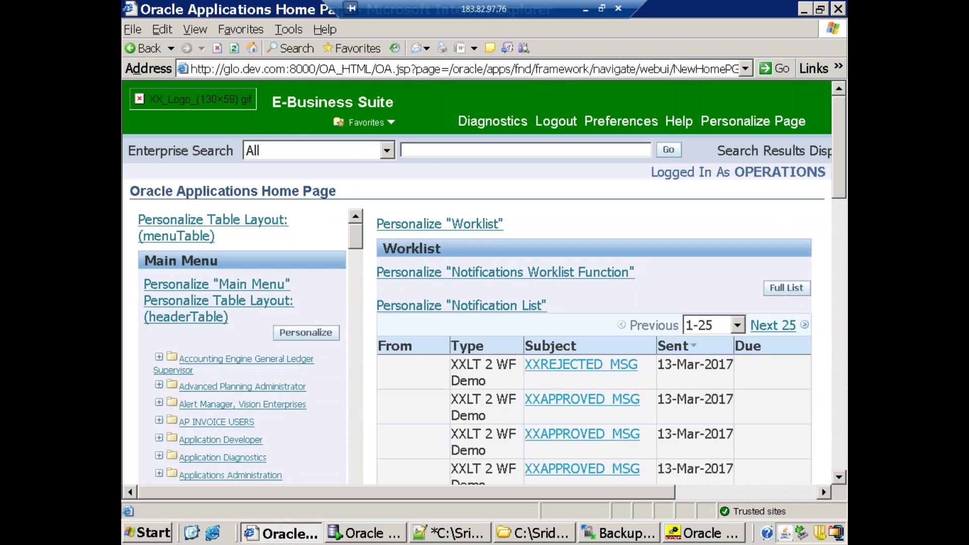
key("F5")
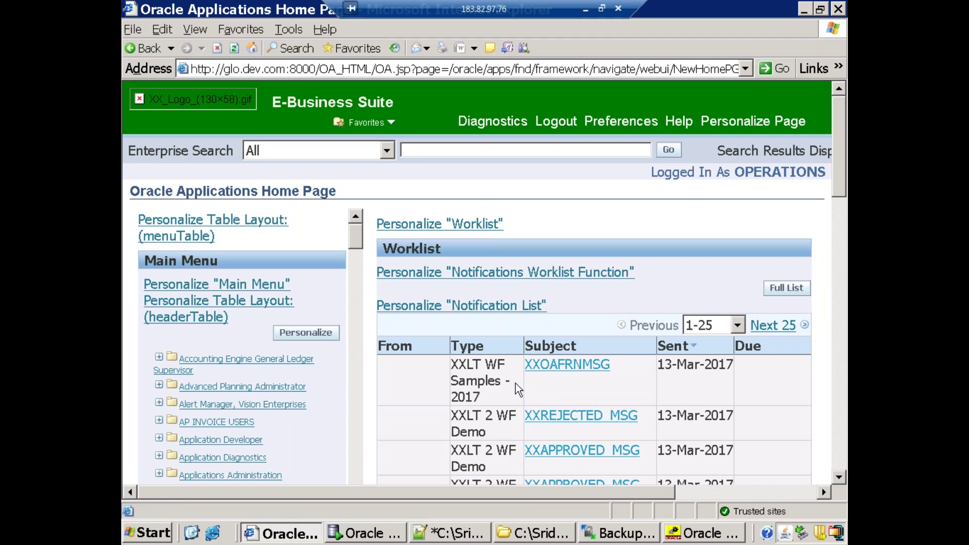
left_click(563, 374)
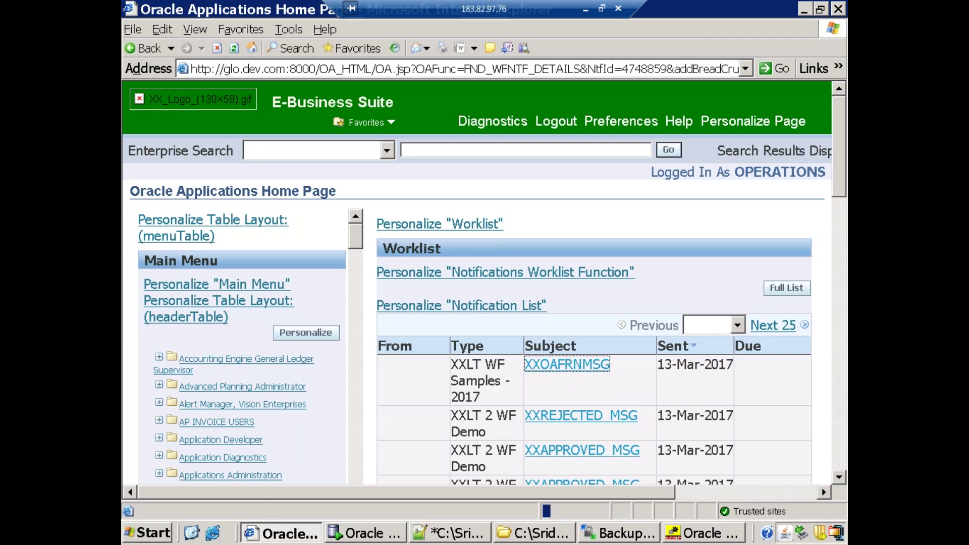
- Review the embedded OAF Shared RN and Employee Data regions, then return to the notes
scroll(240, 276, "down", 1)
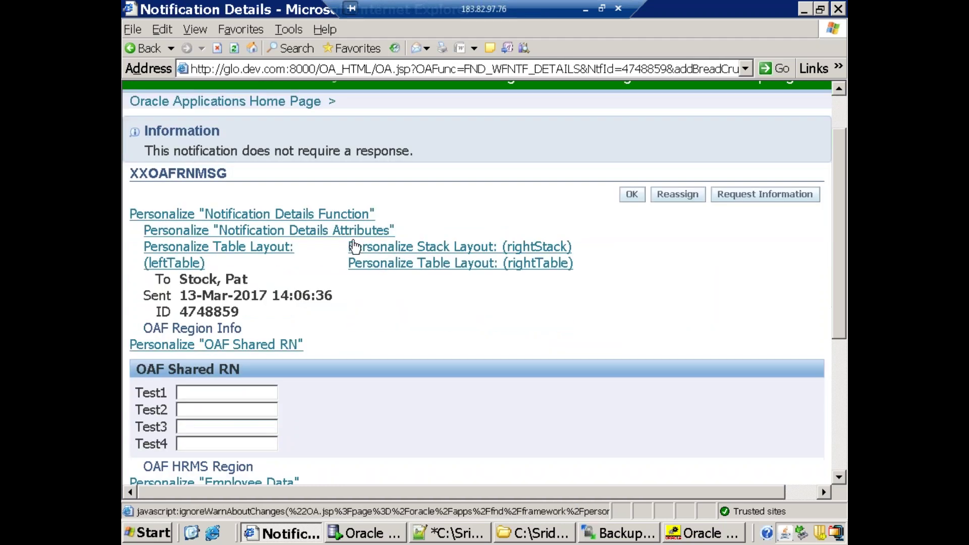
scroll(240, 273, "down", 3)
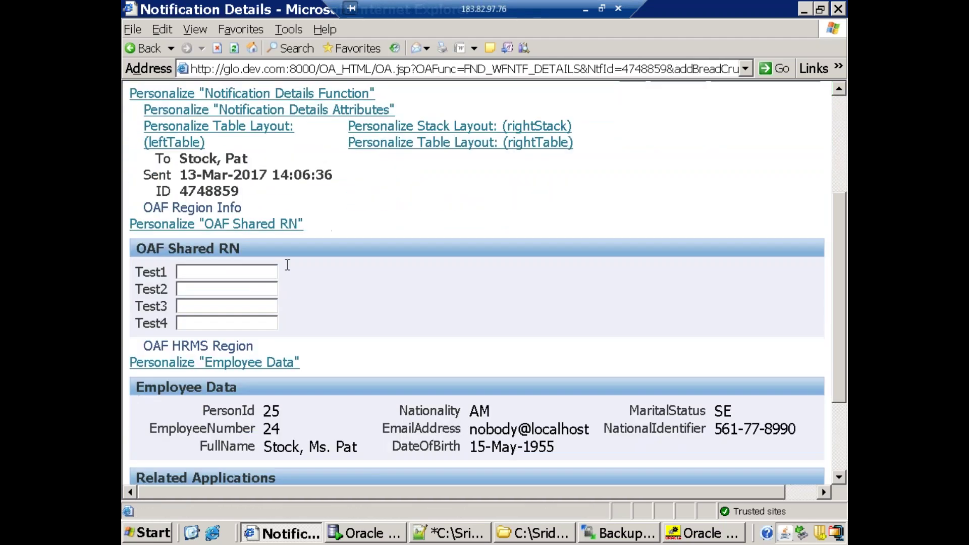
scroll(310, 278, "up", 1)
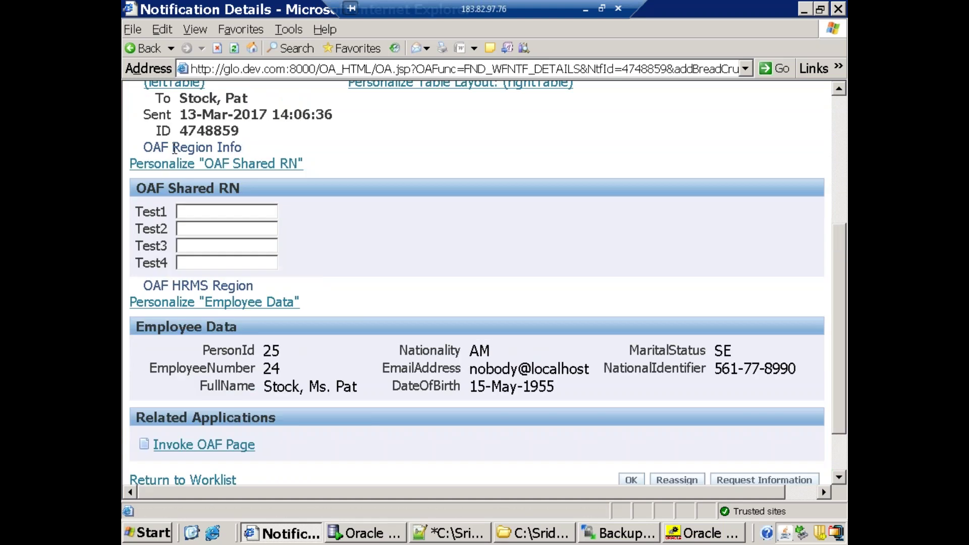
triple_click(148, 147)
left_click(348, 216)
scroll(352, 373, "up", 5)
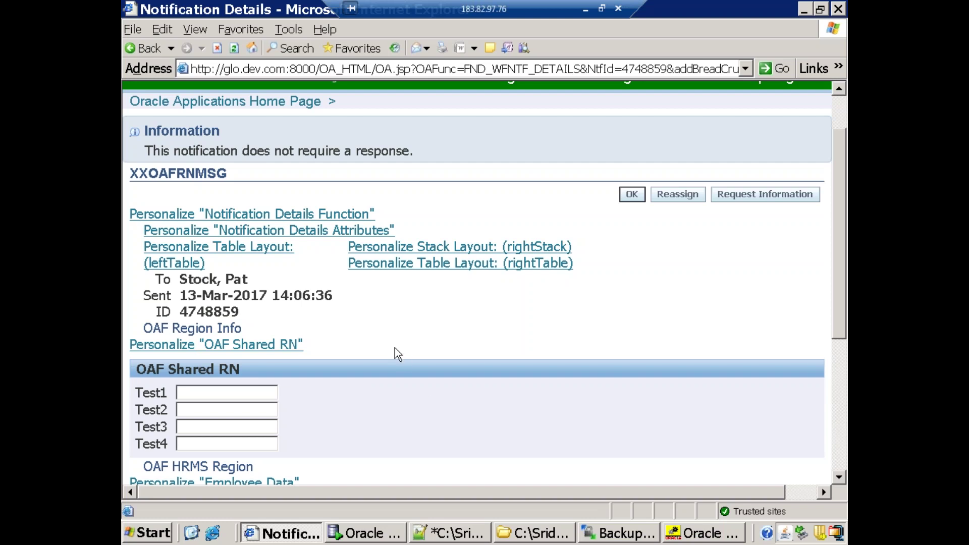
left_click(467, 534)
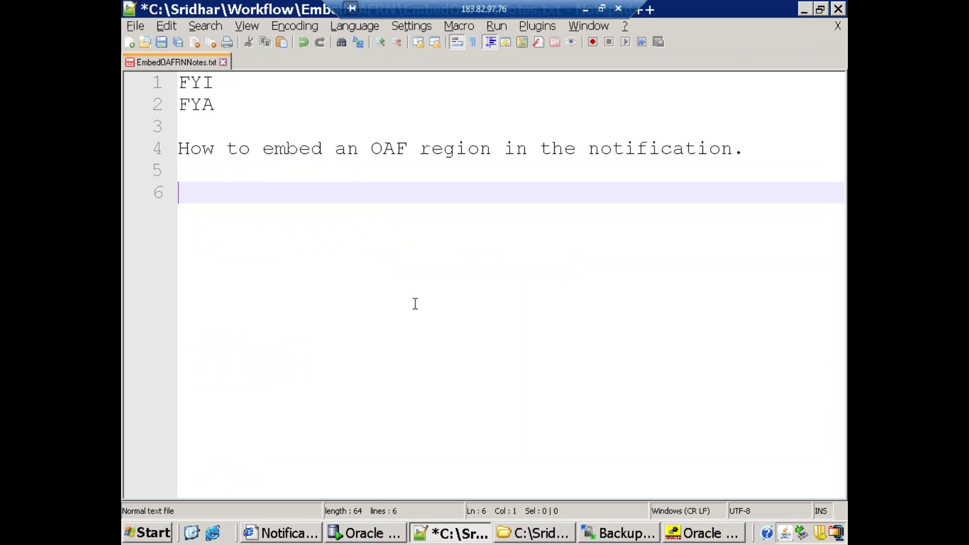
- Type the outline 'Item -->Process -->Start , Notification , End' into the notes
key("alt+Tab")
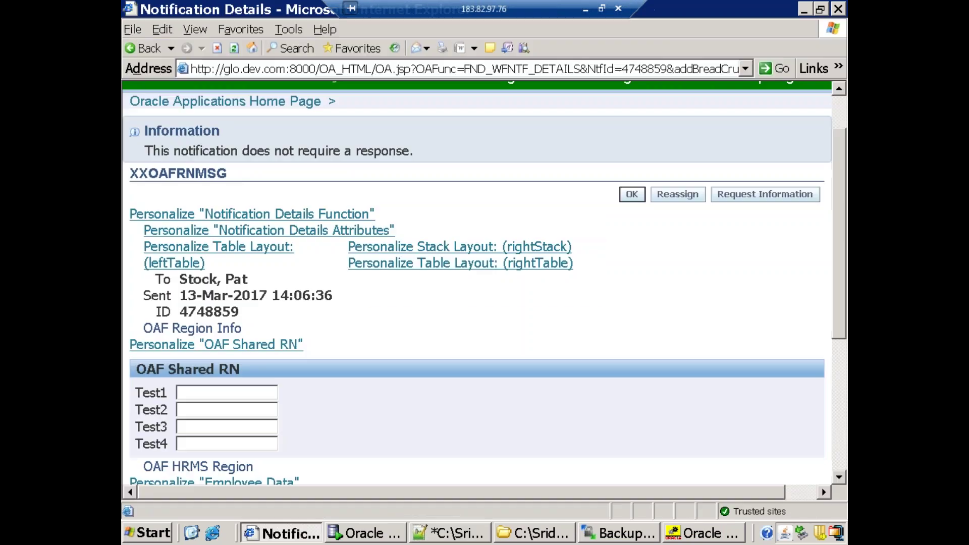
key("alt+Tab")
type("Item -")
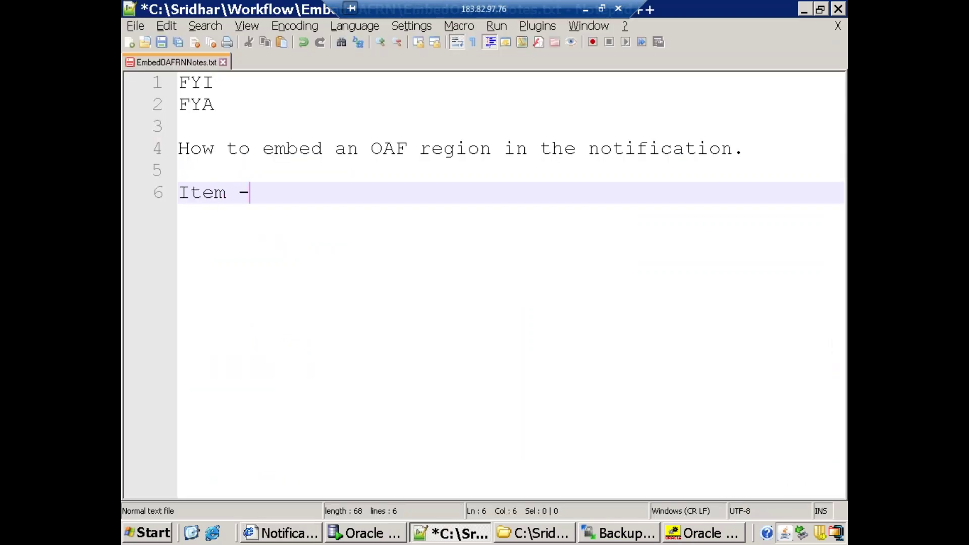
type("->Process ")
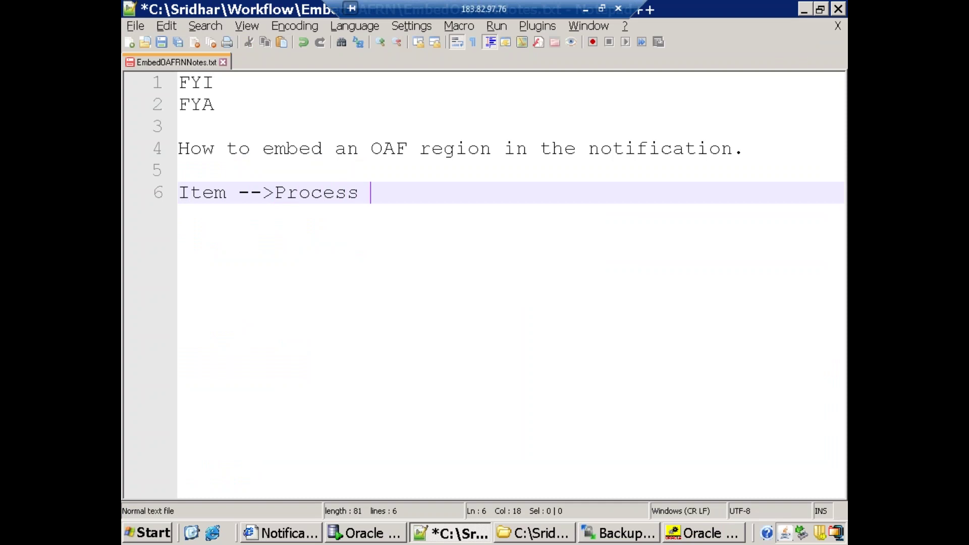
type("-->Start , Notification , End")
key("Return")
key("Return")
key("Return")
- Add the line 'Notification ---> Message --> Region Info' and save the notes
type("Noti")
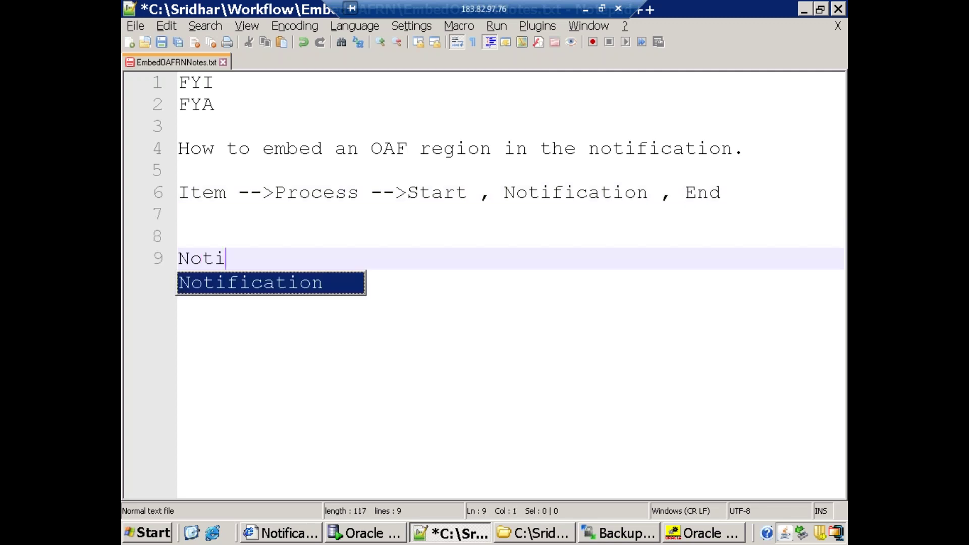
key("Return")
type("---> Message --> Region Info")
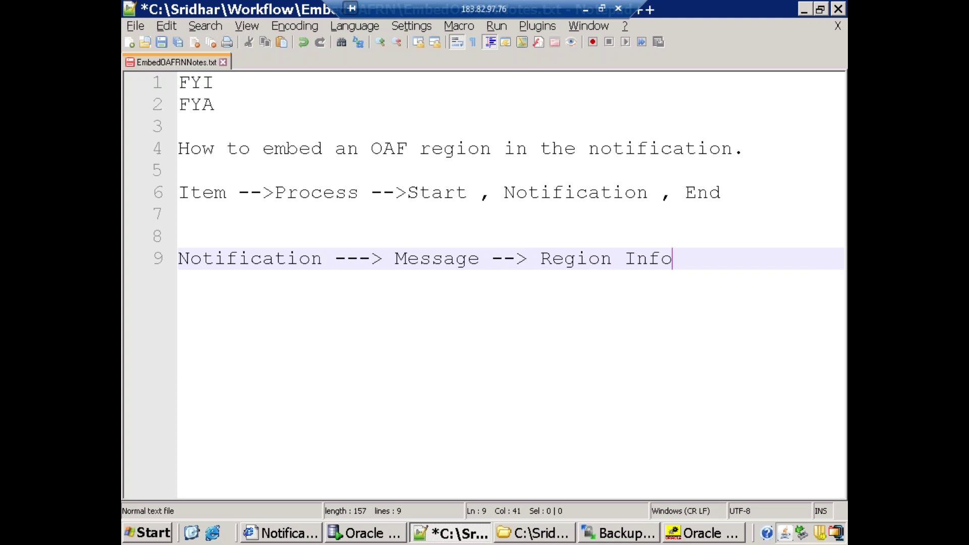
key("ctrl+s")
scroll(406, 308, "down", 1)
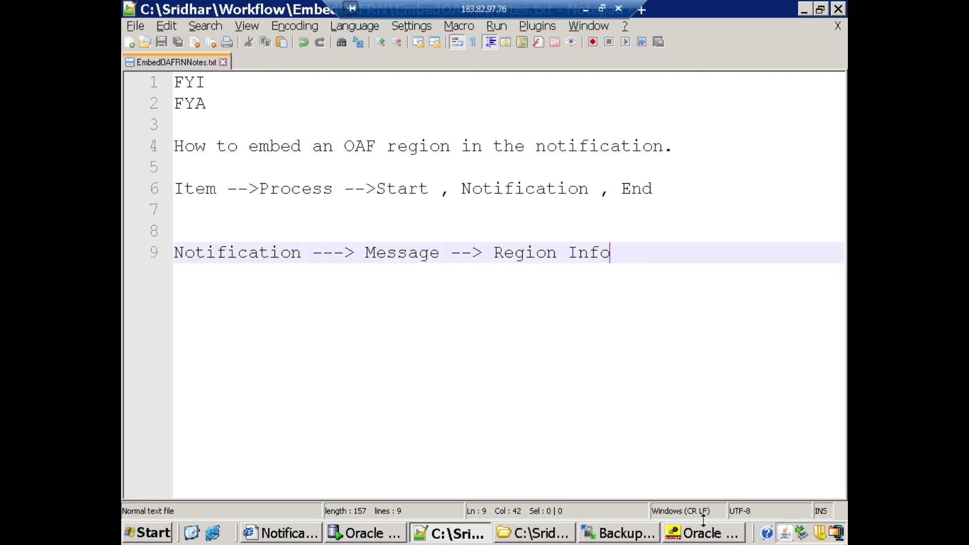
- Inspect the XXOAFRNNOTIF notification's properties in the XXEMBEDOAFPROC process diagram
left_click(691, 538)
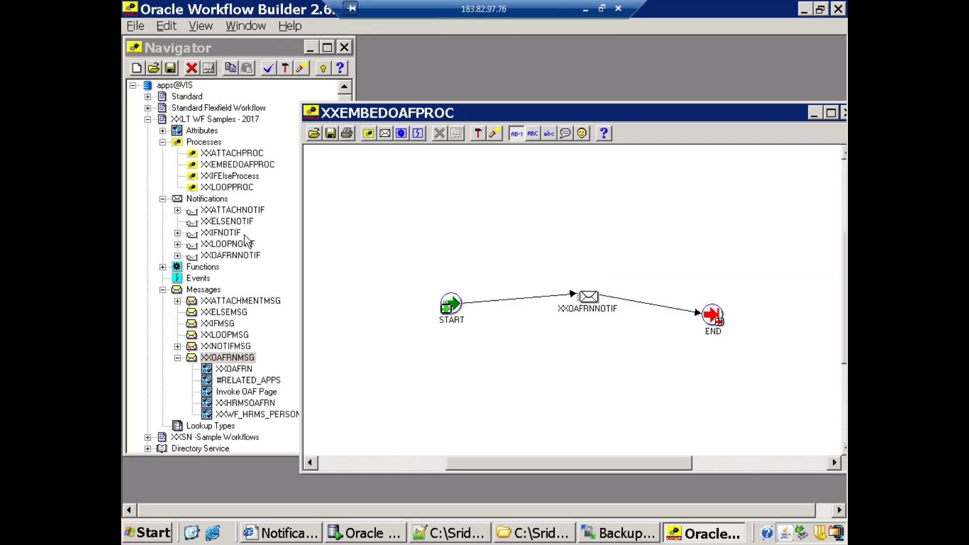
left_click_drag(403, 112, 368, 95)
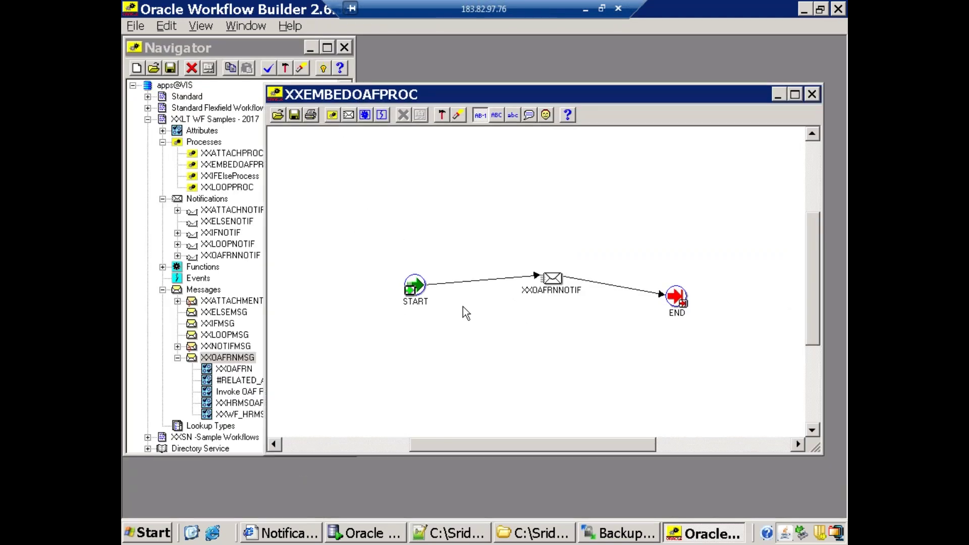
left_click(553, 282)
double_click(556, 283)
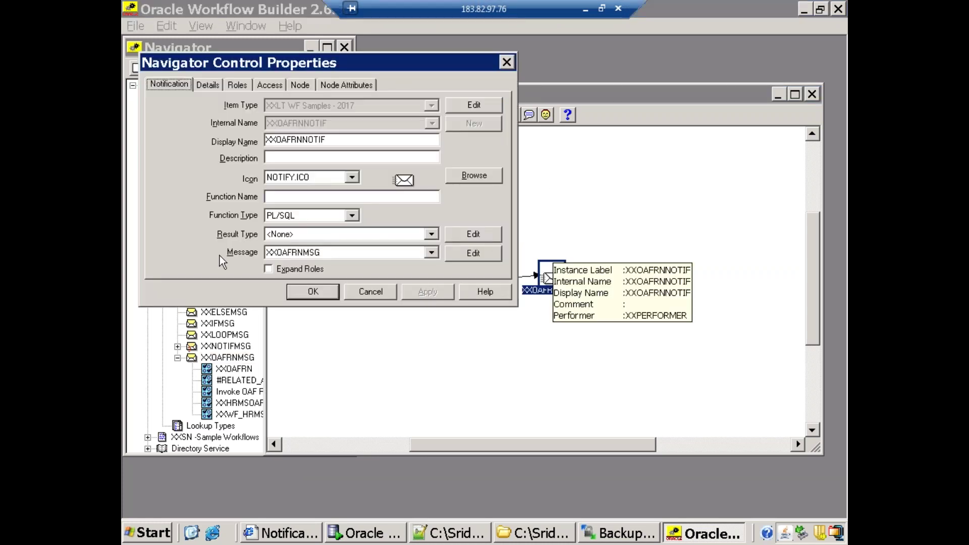
left_click(371, 292)
left_click_drag(362, 102, 430, 102)
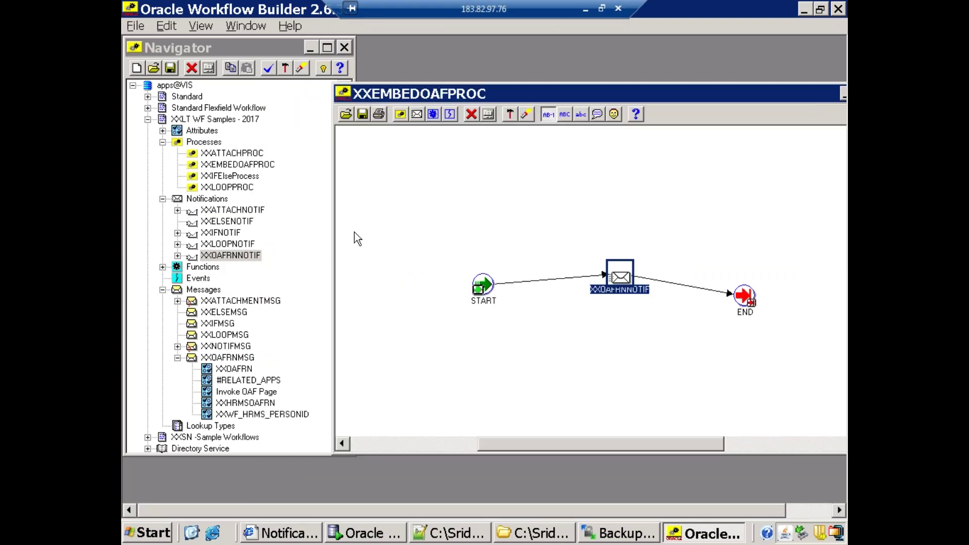
- Select the four lines of XXOAFRNMSG's HTML body, including &XXOAFRN and &XXHRMSOAFRN
double_click(208, 359)
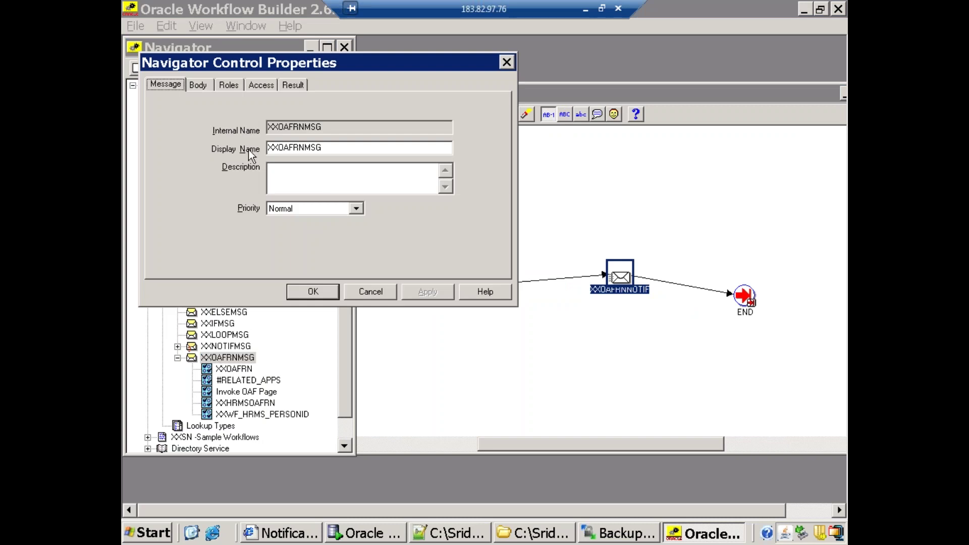
left_click(199, 87)
left_click(301, 136)
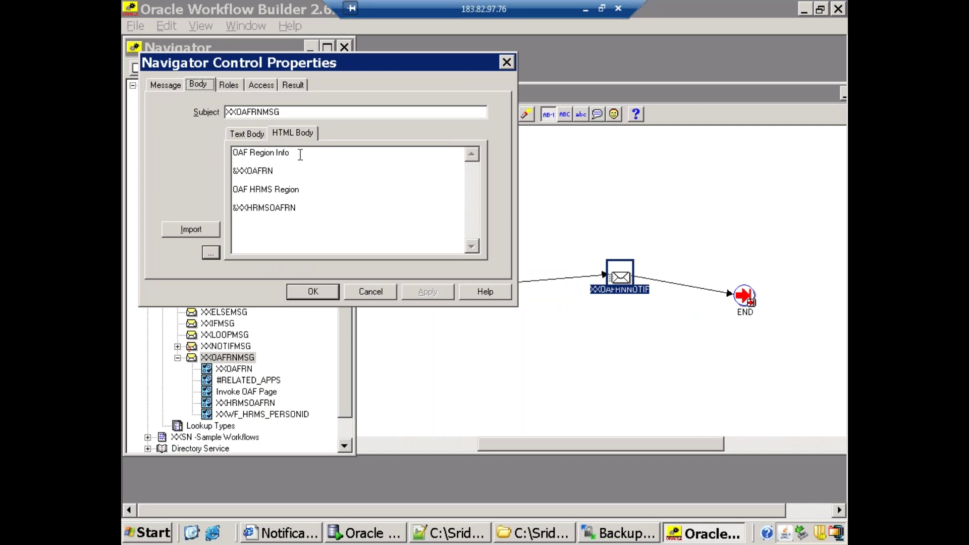
left_click(306, 153)
key("shift+Home")
left_click(292, 172)
left_click_drag(301, 207, 205, 147)
key("ctrl+c")
- Paste the HTML body lines (OAF Region Info, &XXOAFRN, OAF HRMS Region, &XXHRMSOAFRN) into the notes
left_click(371, 292)
key("alt+Tab")
key("Return")
key("ctrl+v")
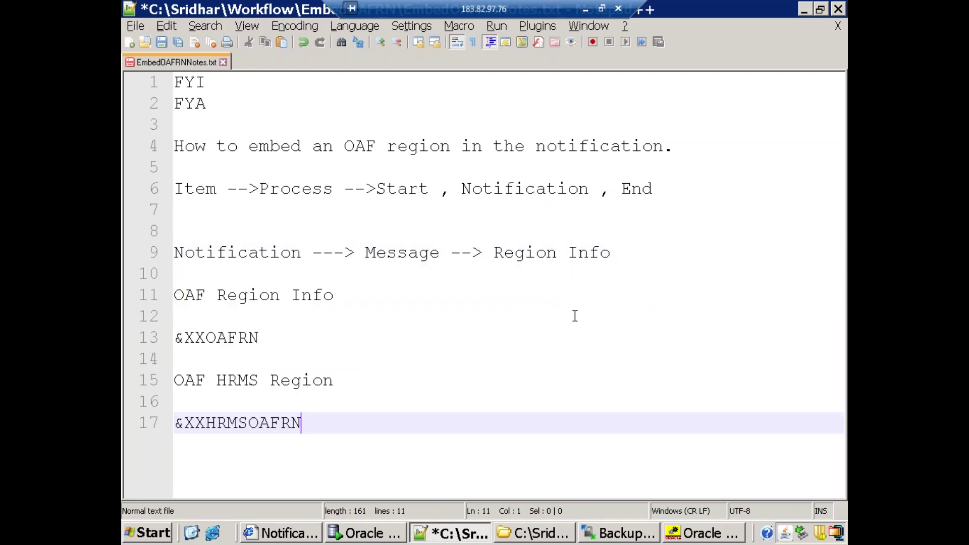
key("ctrl+minus")
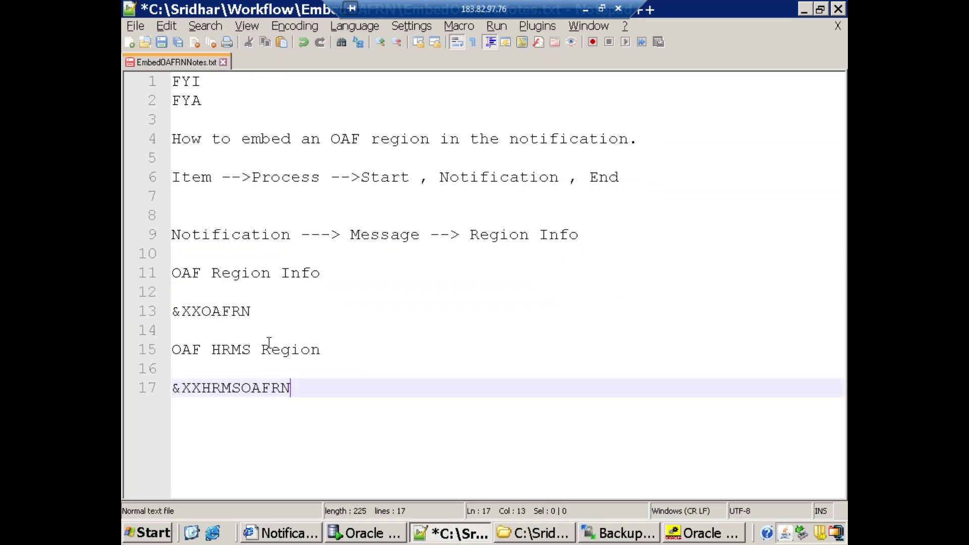
double_click(222, 311)
- Copy the XXOAFRN attribute's constant default value JSP:/OA_HTML/OA.jsp URL
key("alt+Tab")
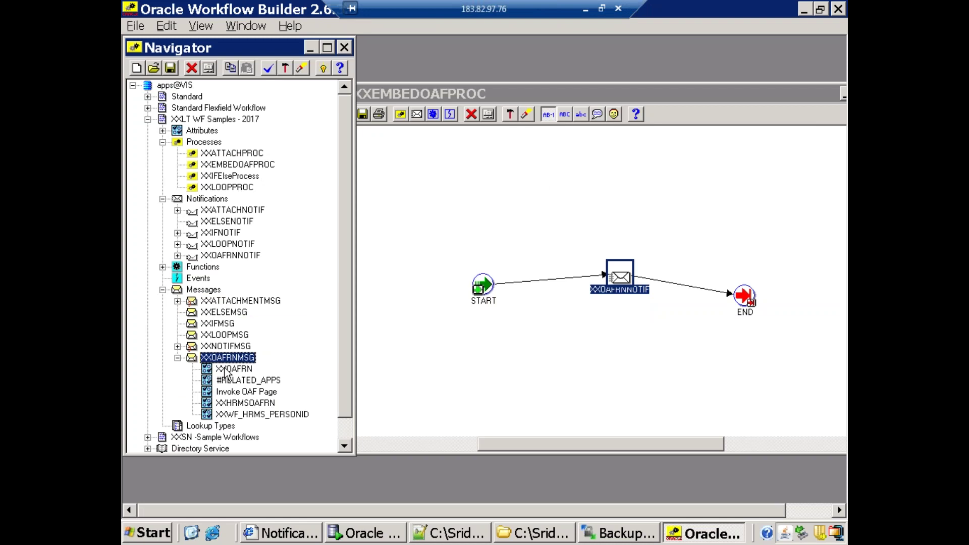
double_click(209, 373)
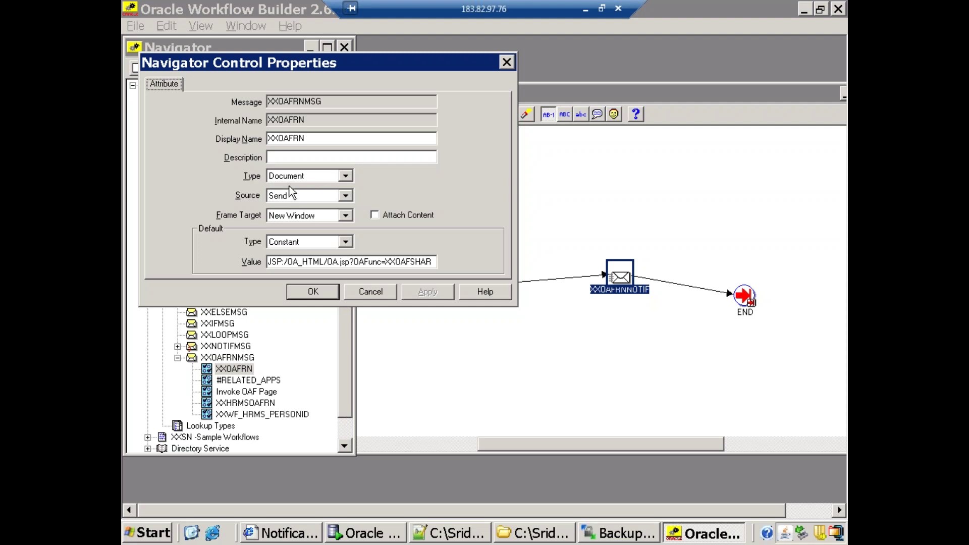
left_click(288, 261)
key("shift+End")
key("alt+Tab")
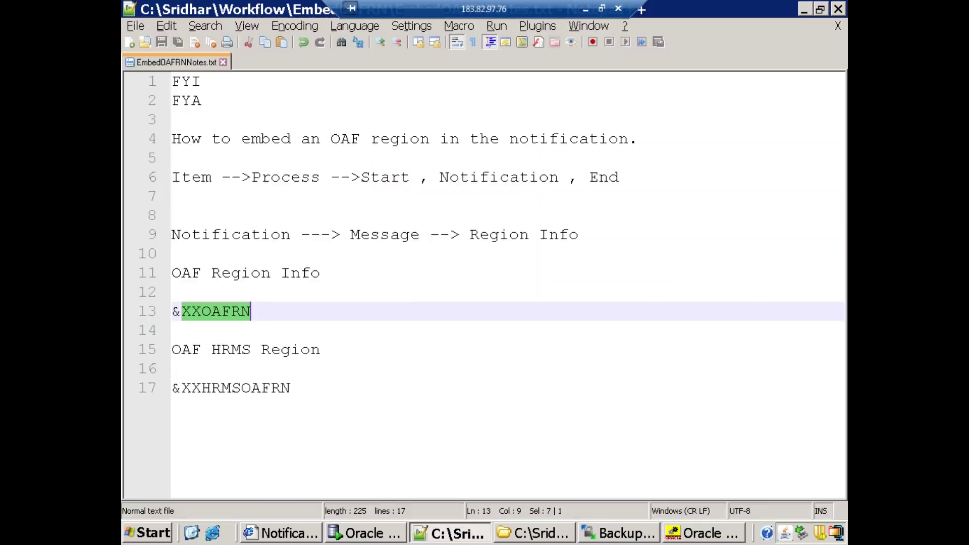
- Paste the JSP:/OA_HTML/OA.jsp?OAFunc=XXOAFSHAREDRN URL onto line 15 of the notes
left_click(307, 313)
key("Return")
key("Return")
type("JSP:/OA_HTML/OA.jsp?OAFunc=XXOAFSHAREDRN-&audit_id=-&AUDIT_ID-&wfid=-&WF_ID")
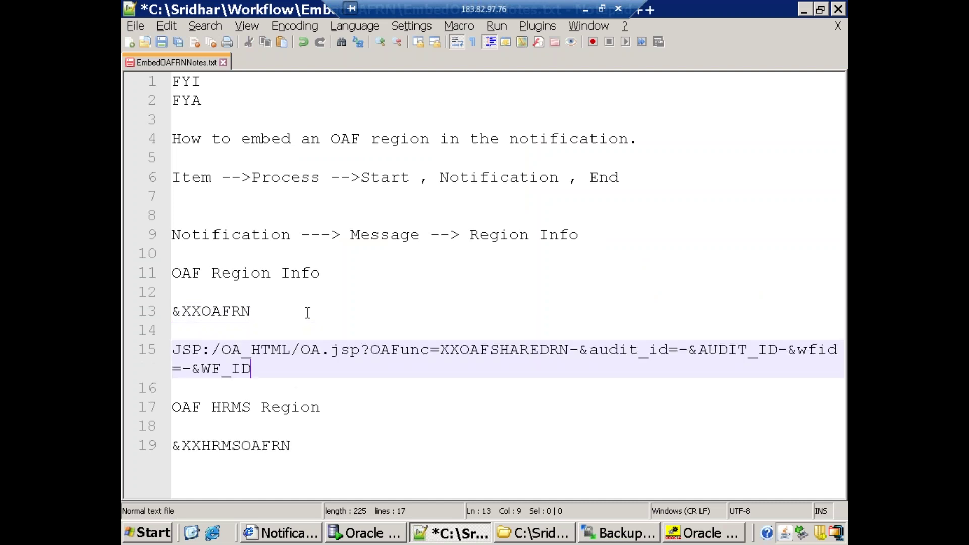
scroll(323, 309, "down", 1)
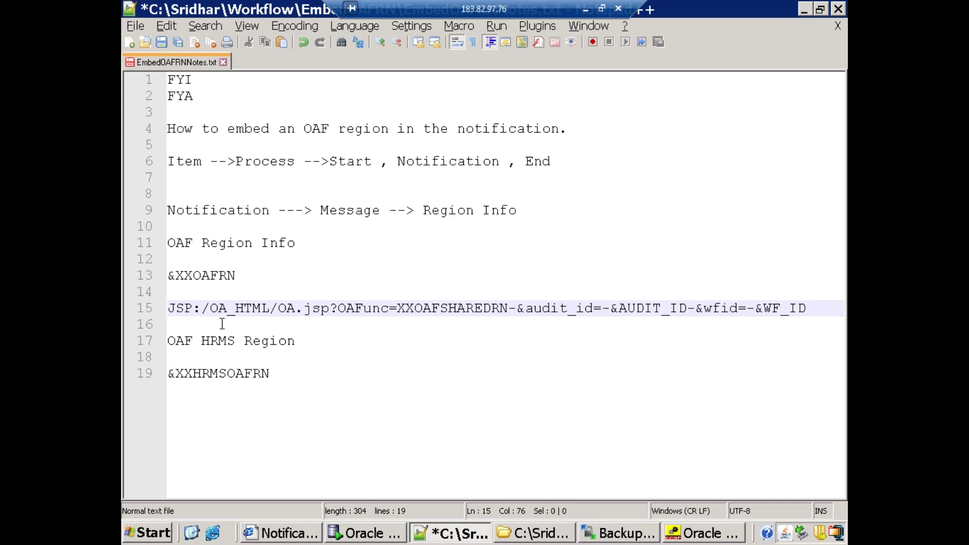
- Pick out the function name XXOAFSHAREDRN from the URL and go back to the notification
double_click(175, 310)
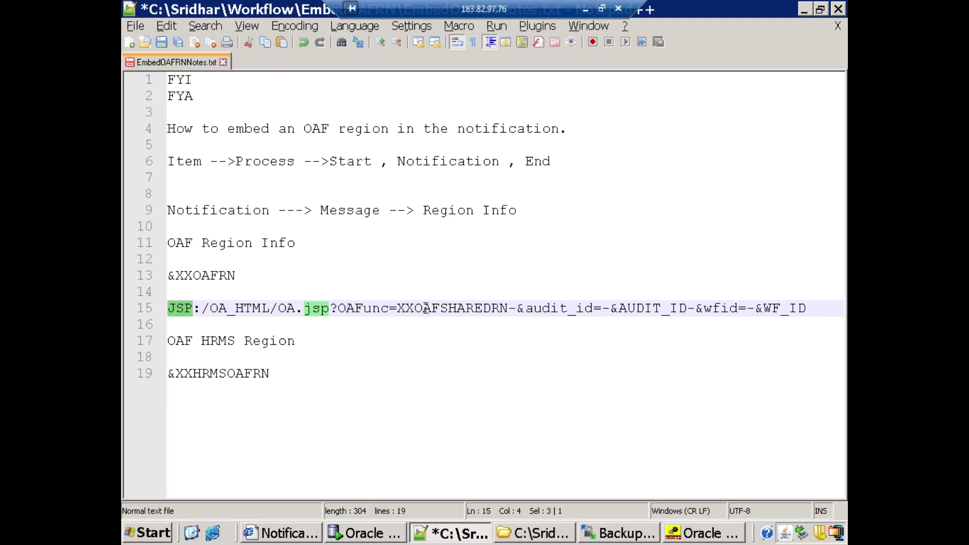
left_click(438, 309)
triple_click(438, 309)
double_click(438, 309)
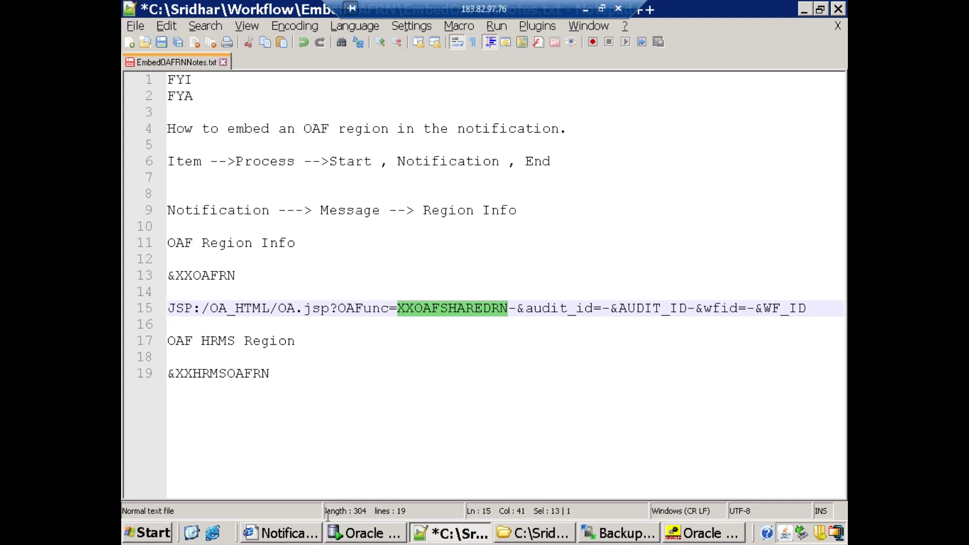
left_click(281, 533)
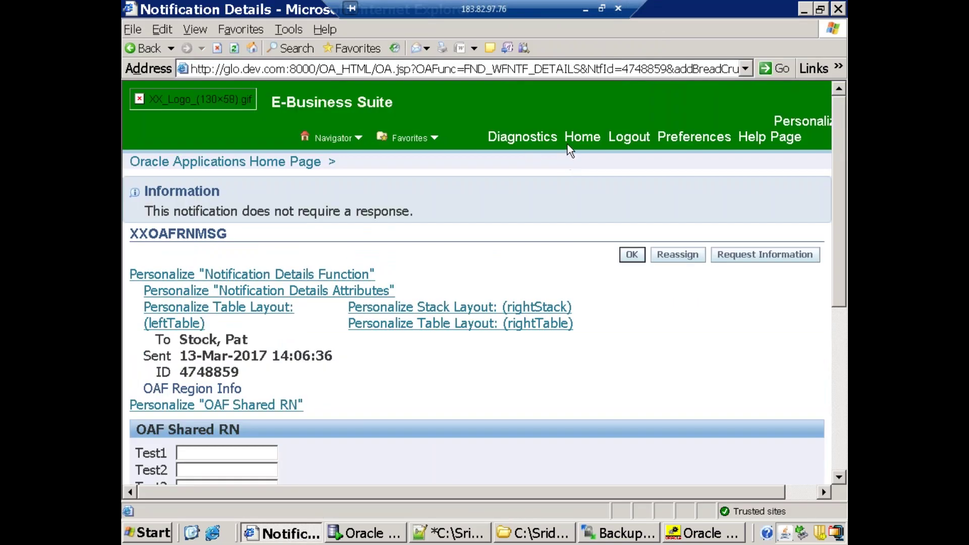
- Leave the notification for the E-Business Suite home page navigator
left_click(571, 146)
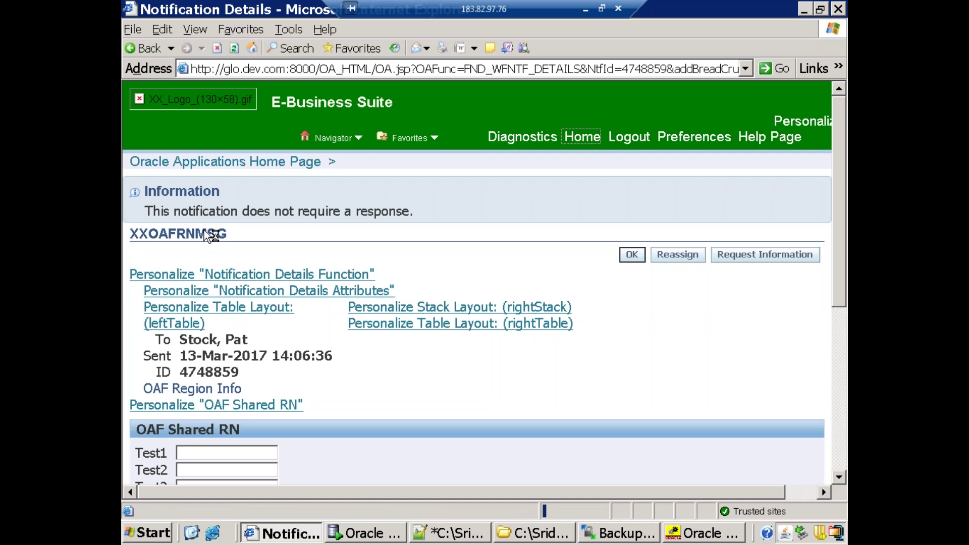
scroll(404, 343, "down", 2)
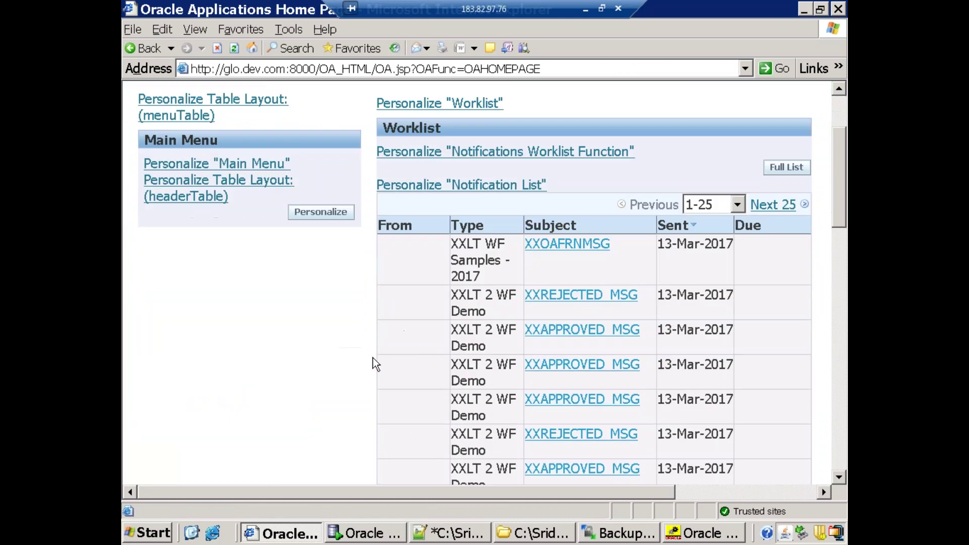
scroll(346, 363, "up", 1)
scroll(346, 363, "down", 1)
scroll(256, 396, "down", 4)
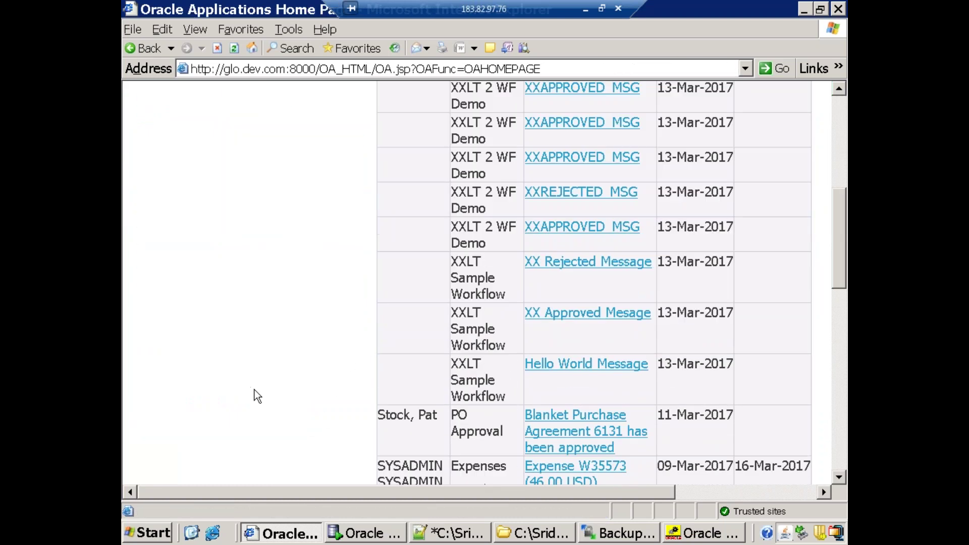
scroll(273, 328, "up", 3)
scroll(305, 403, "up", 3)
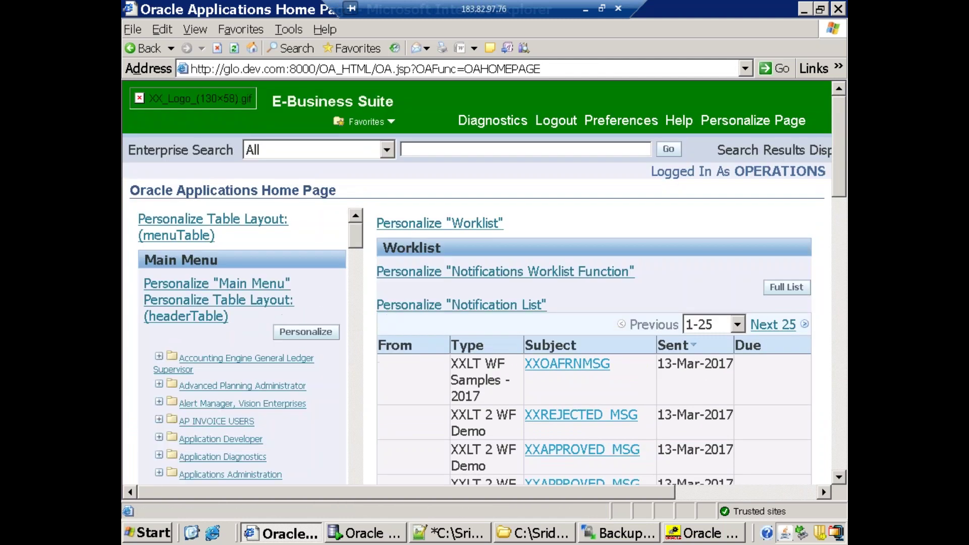
- Open Application Developer > Application > Function to reach the Form Functions window
left_click(244, 442)
scroll(335, 396, "down", 1)
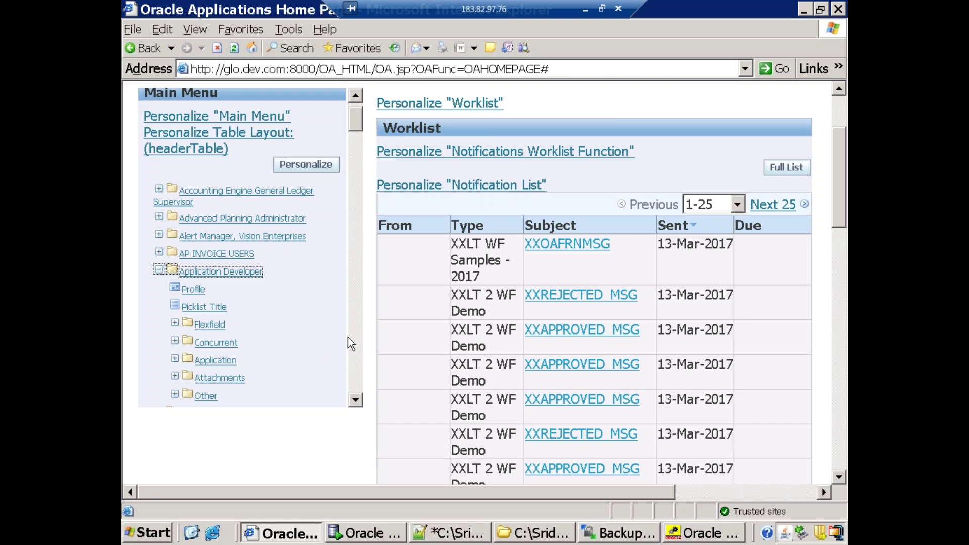
left_click(195, 293)
left_click(232, 360)
scroll(323, 417, "down", 2)
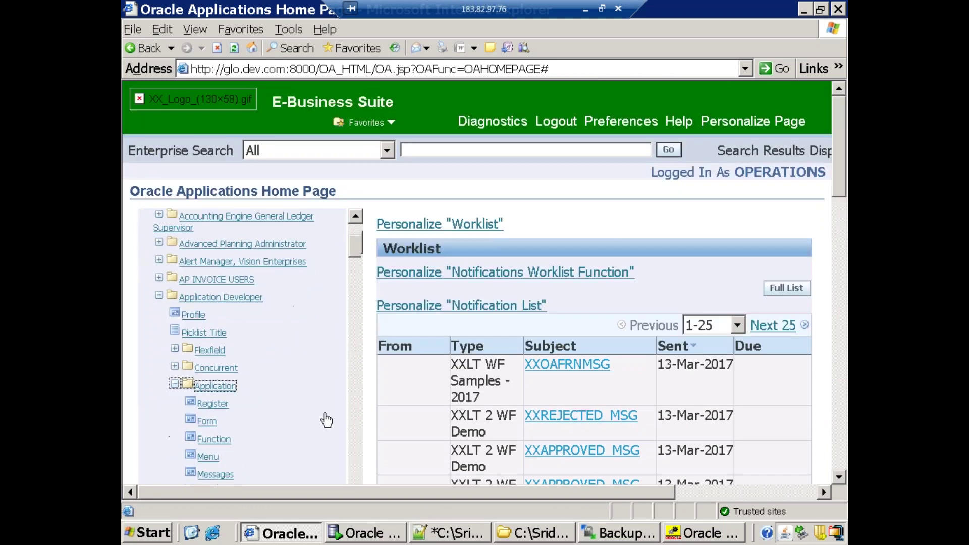
left_click(215, 393)
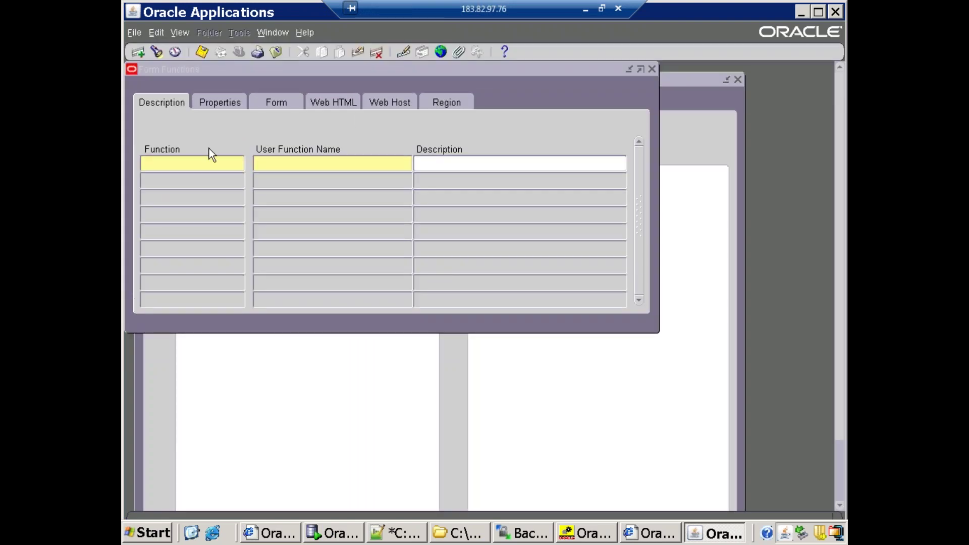
- Query function XXOAFSHAREDRN in Form Functions and view its Web HTML call
left_click(191, 163)
key("F11")
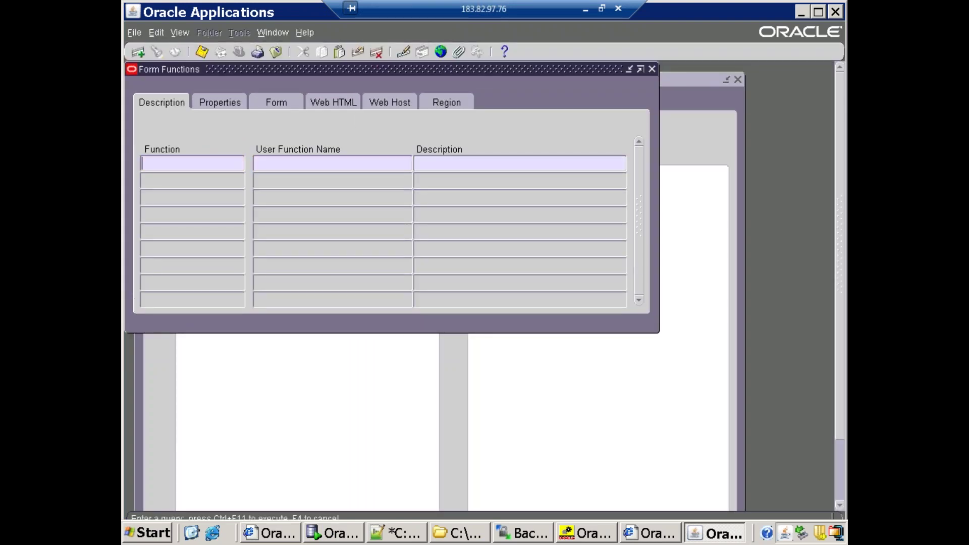
type("XXOAFSHAREDRN")
key("ctrl+F11")
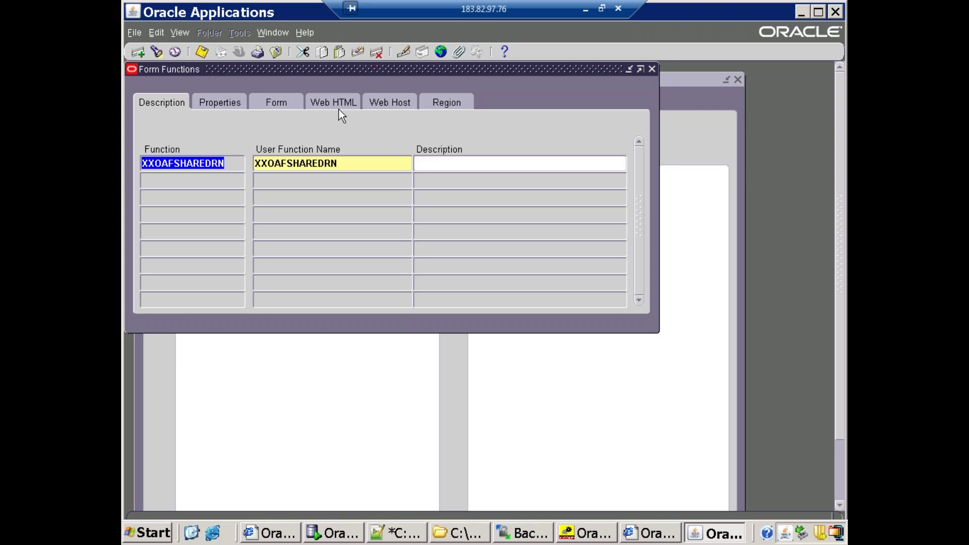
left_click(338, 106)
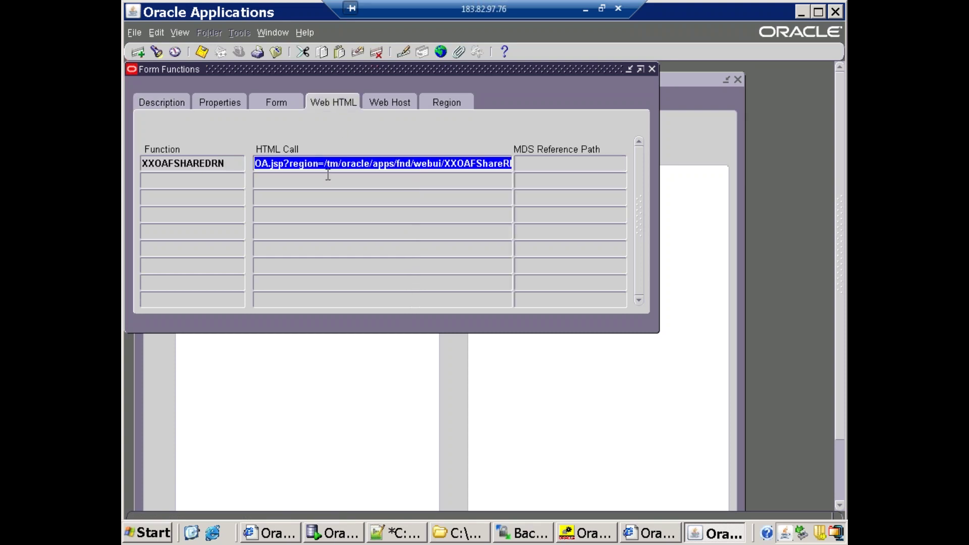
- Paste OA.jsp?region=/tm/oracle/apps/fnd/webui/XXOAFShareRN onto line 17 of the notes
left_click(396, 533)
left_click(238, 323)
key("Return")
key("Return")
key("Up")
type("OA.jsp?region=/tm/oracle/apps/fnd/webui/XXOAFShareRN")
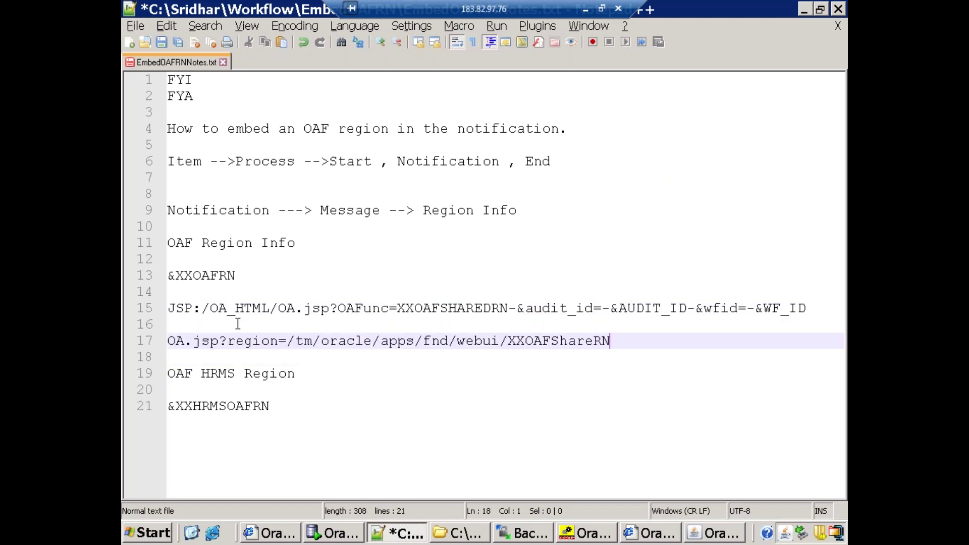
- Save the notes, select the XXOAFShareRN region path on line 17, and show the desktop
key("Down")
key("ctrl+s")
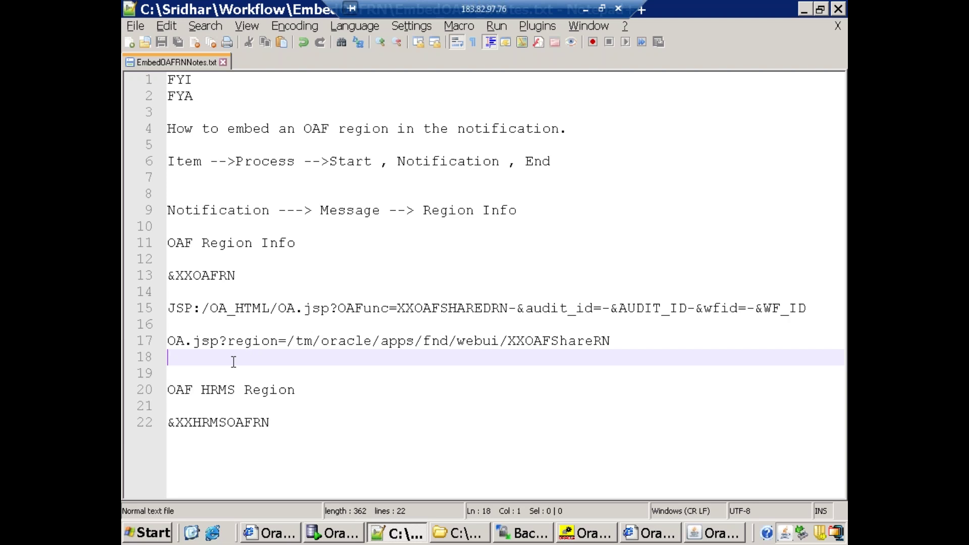
key("Up")
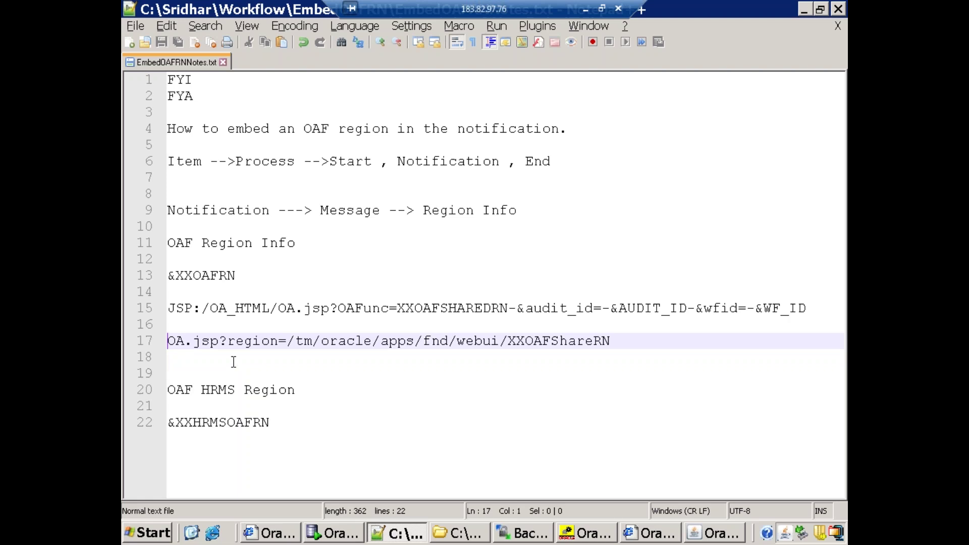
key("shift+Down")
key("ctrl+c")
left_click(191, 534)
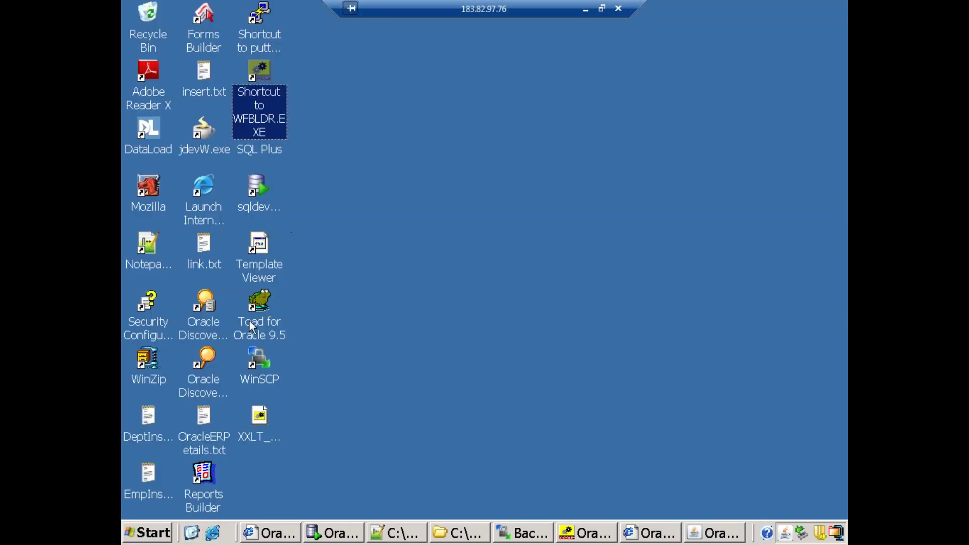
double_click(147, 190)
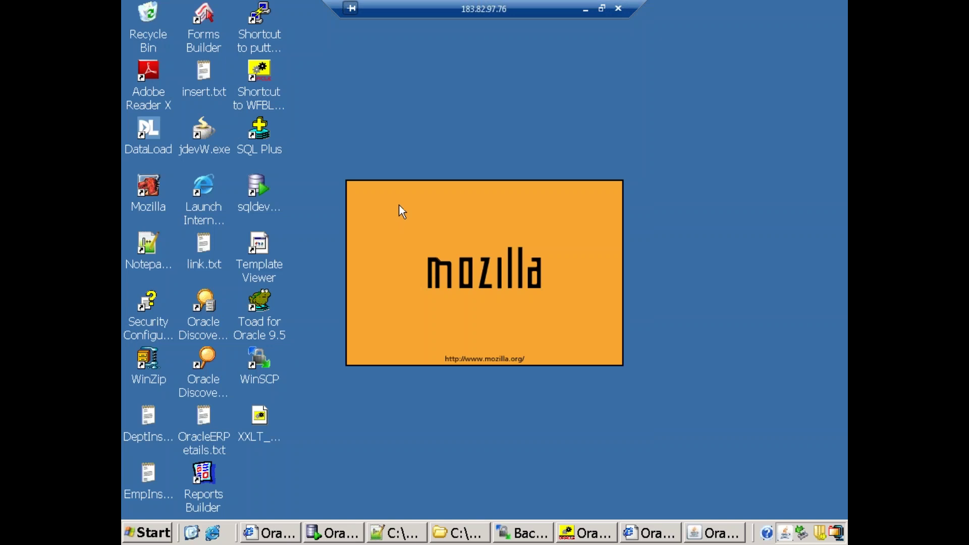
key("Return")
type("gl")
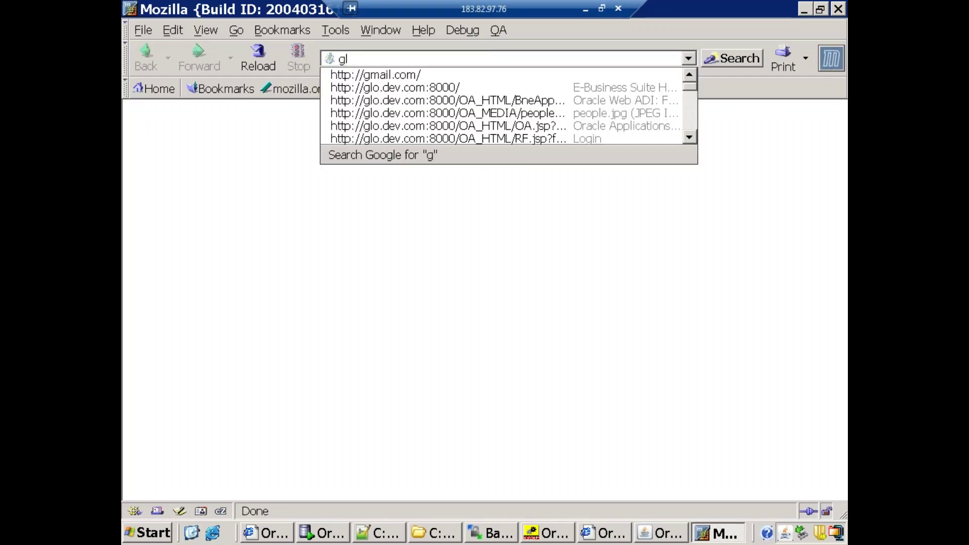
key("Down")
key("Down")
key("Return")
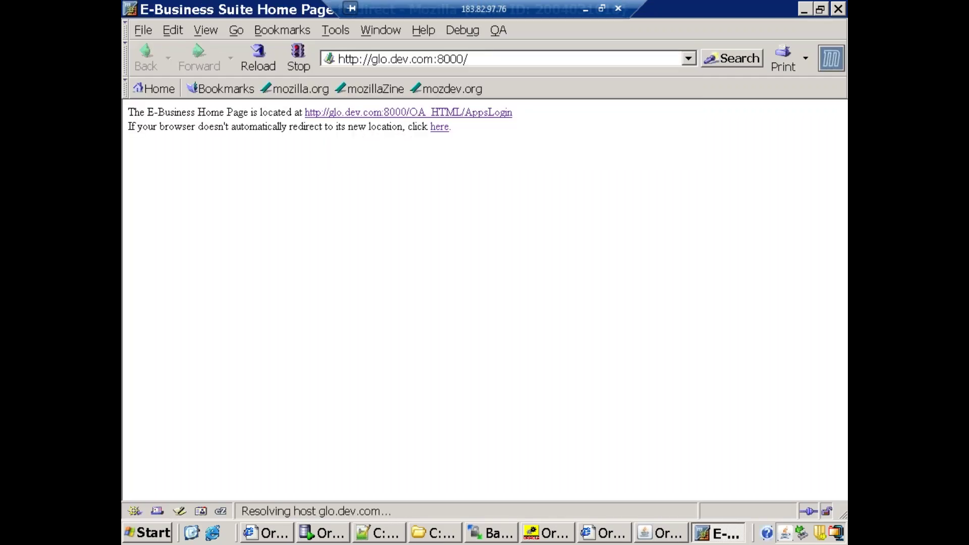
- Sign in with the administrator user name and password to reach the Oracle Applications home page
key("Tab")
key("Return")
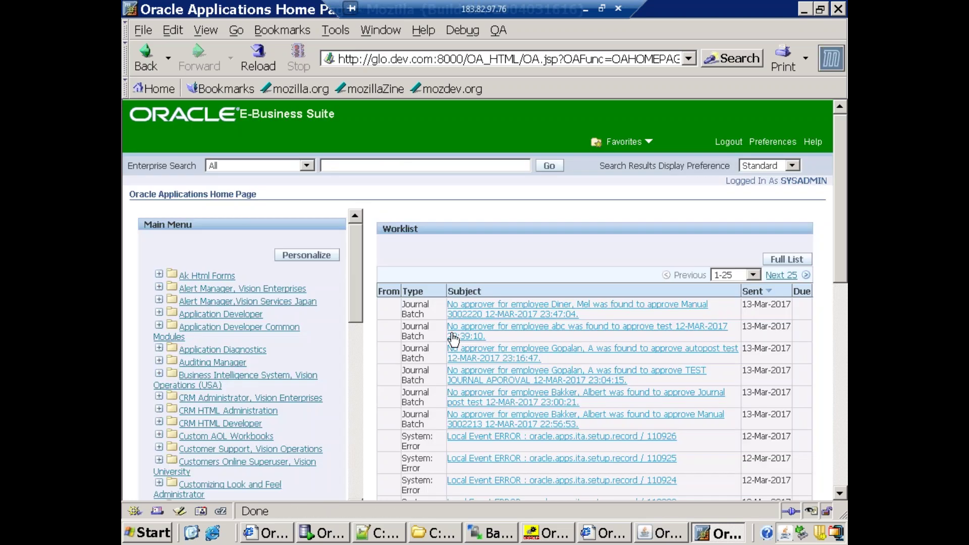
- Load OA.jsp?region=/tm/oracle/apps/fnd/webui/XXOAFShareRN after OA_HTML/ in the browser's address
left_click(514, 64)
left_click(514, 64)
key("shift+End")
key("Delete")
key("ctrl+v")
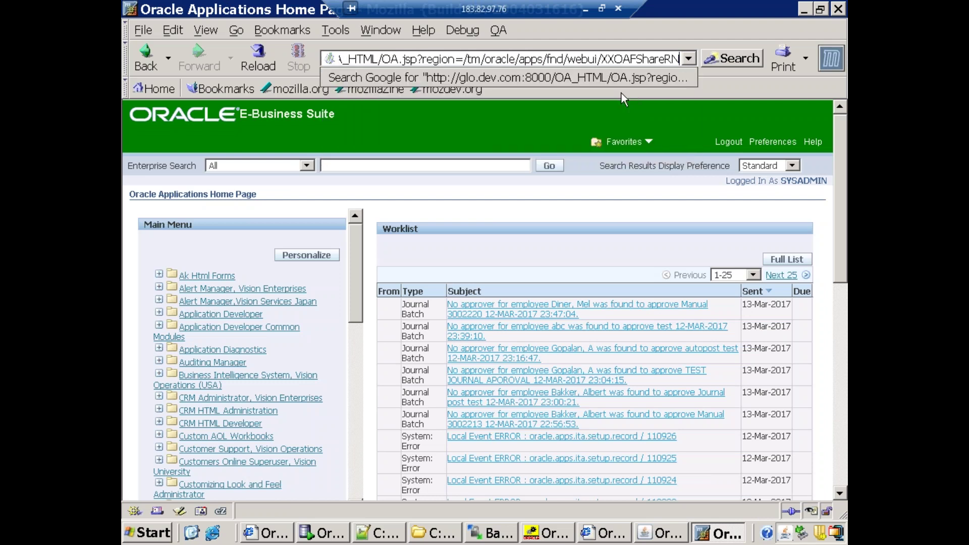
key("Return")
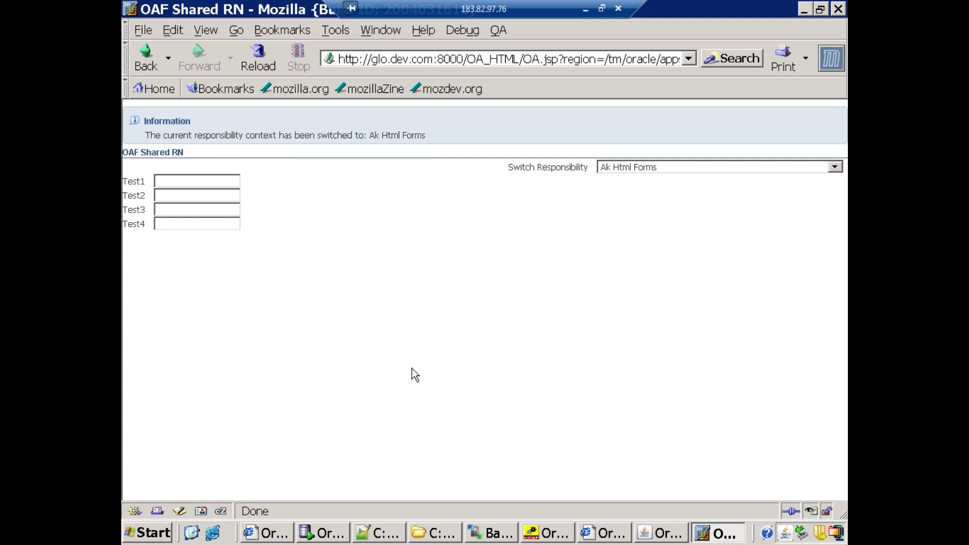
- Copy the XXHRMSOAFRN attribute's JSP URL value ending P_PERSON_ID_FRMWF=25, then close its properties
left_click(558, 534)
key("Escape")
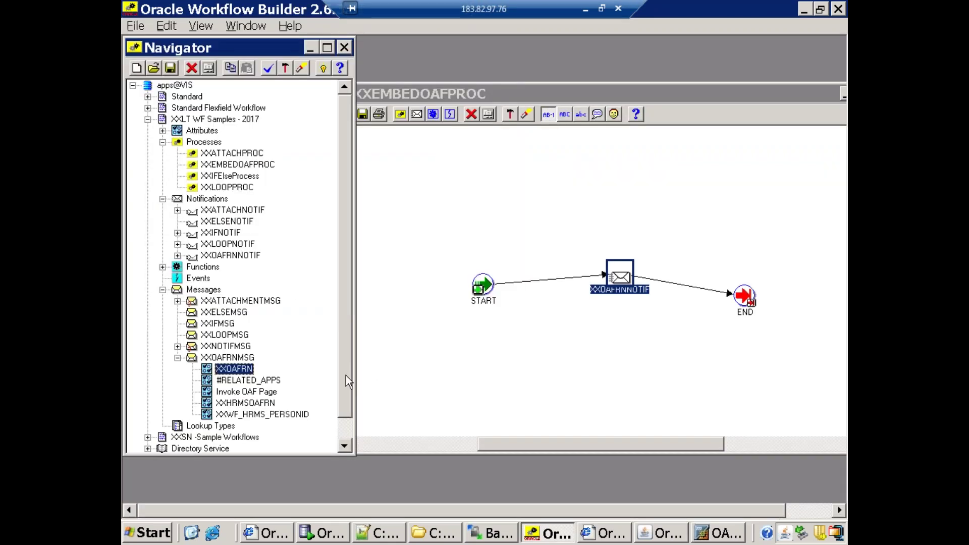
double_click(222, 403)
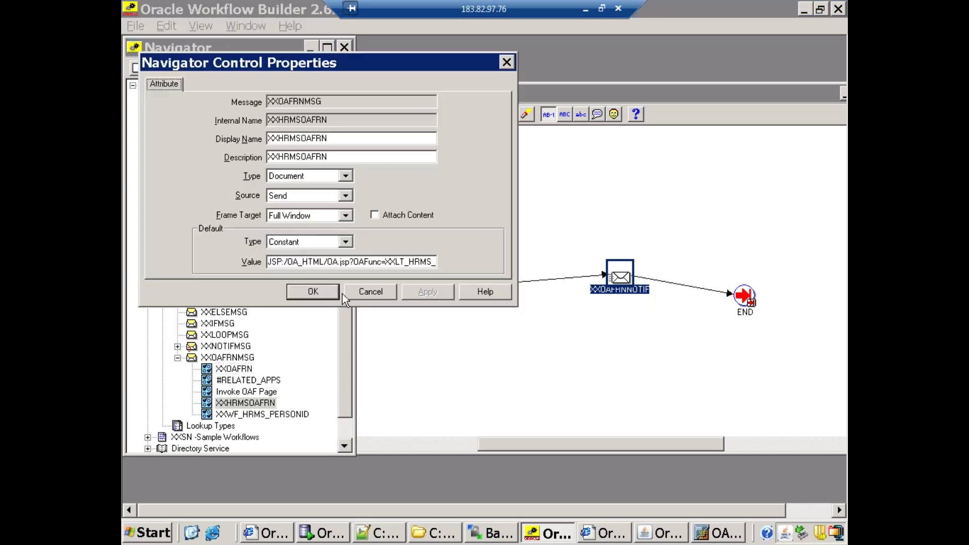
left_click(303, 262)
double_click(304, 261)
key("ctrl+c")
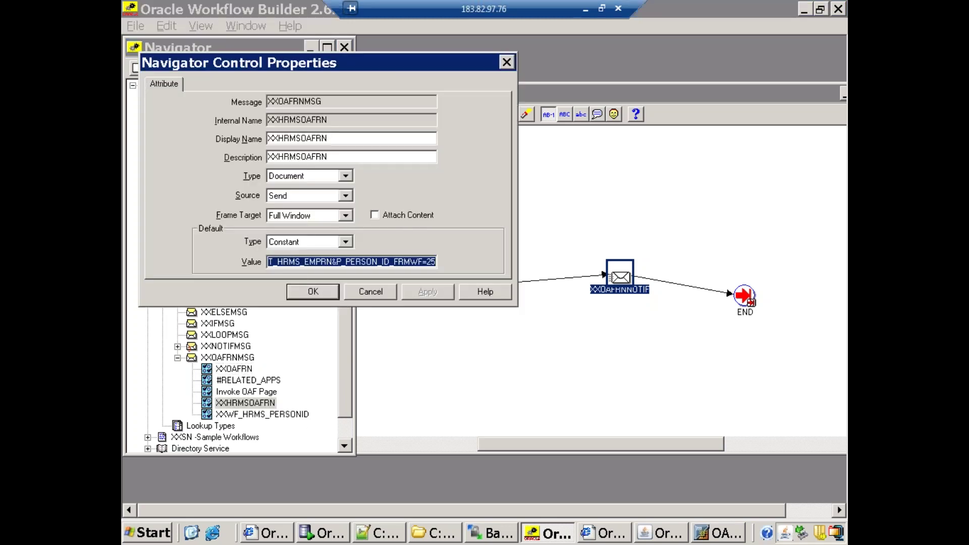
left_click(312, 291)
left_click(381, 534)
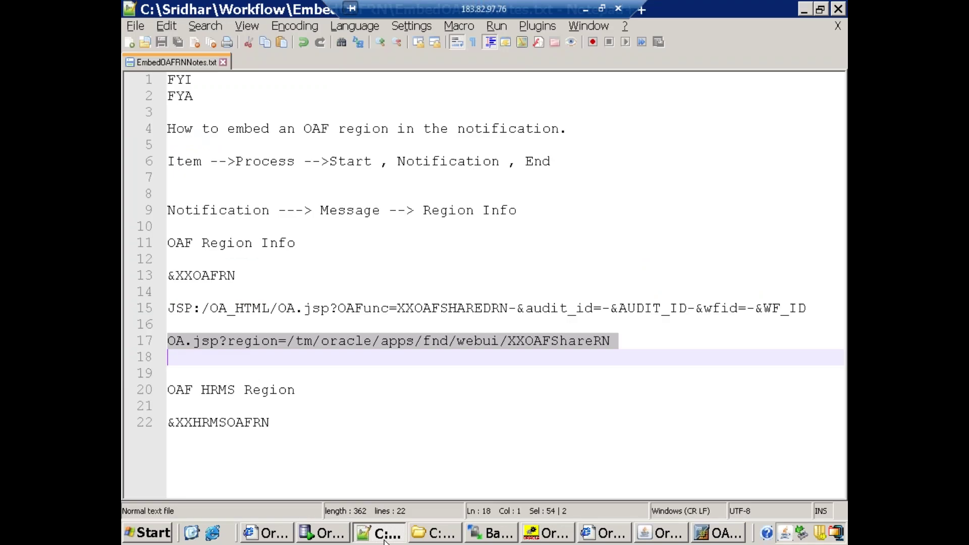
- Paste the HRMS JSP URL onto line 24 beneath &XXHRMSOAFRN and save the notes
left_click(220, 358)
left_click(292, 432)
key("Return")
key("Return")
key("ctrl+v")
key("ctrl+s")
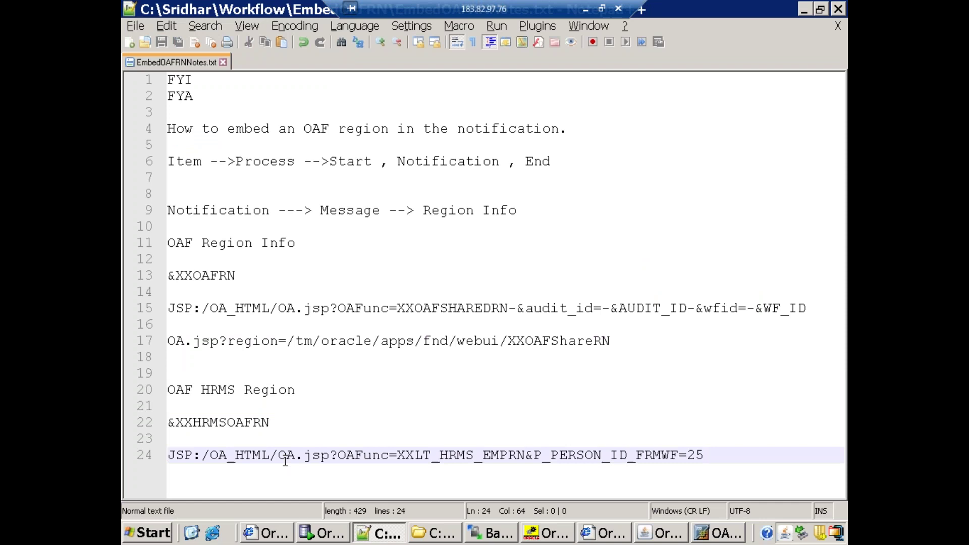
- Select line 24 from OA.jsp to the line end
left_click_drag(278, 455, 712, 455)
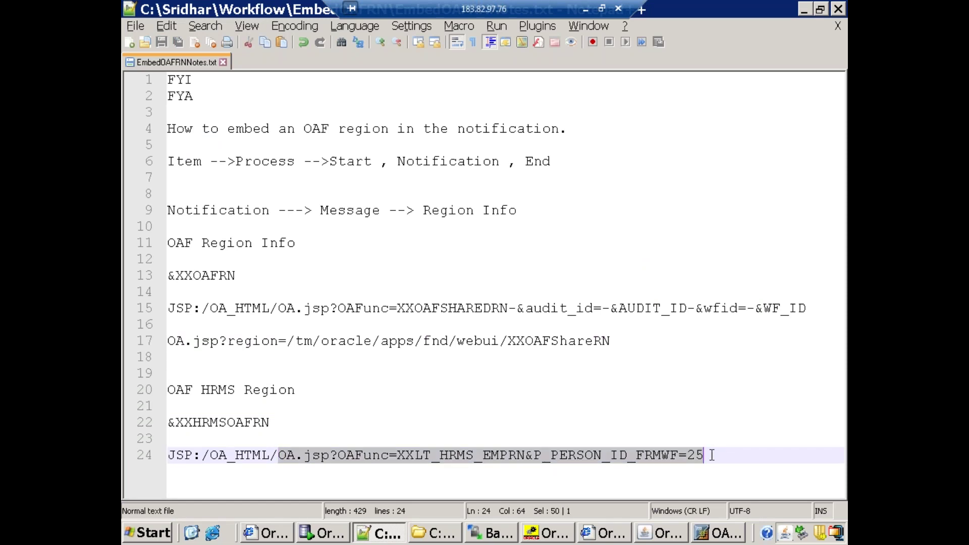
left_click(381, 455)
key("ctrl+Left")
key("ctrl+Left")
key("ctrl+Left")
key("ctrl+Left")
key("ctrl+Left")
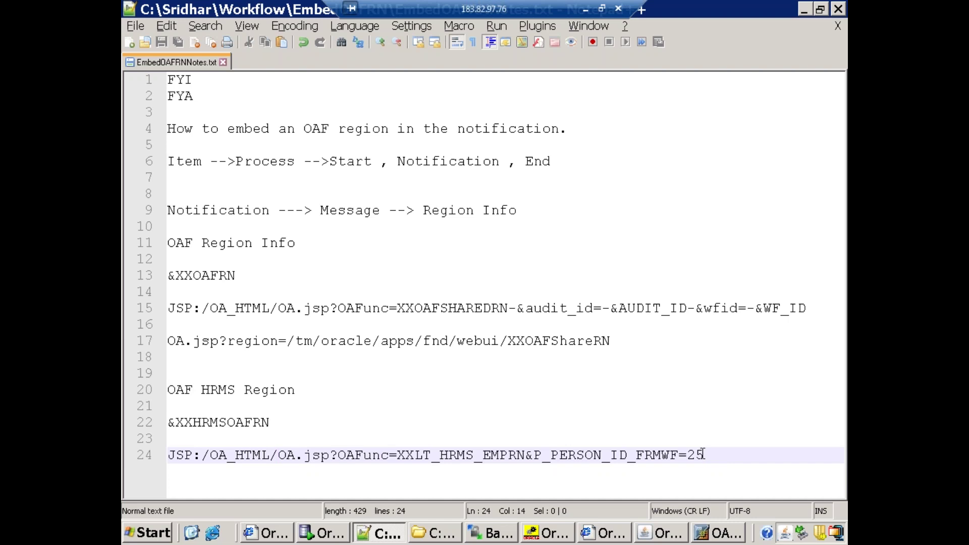
left_click(703, 454, "shift")
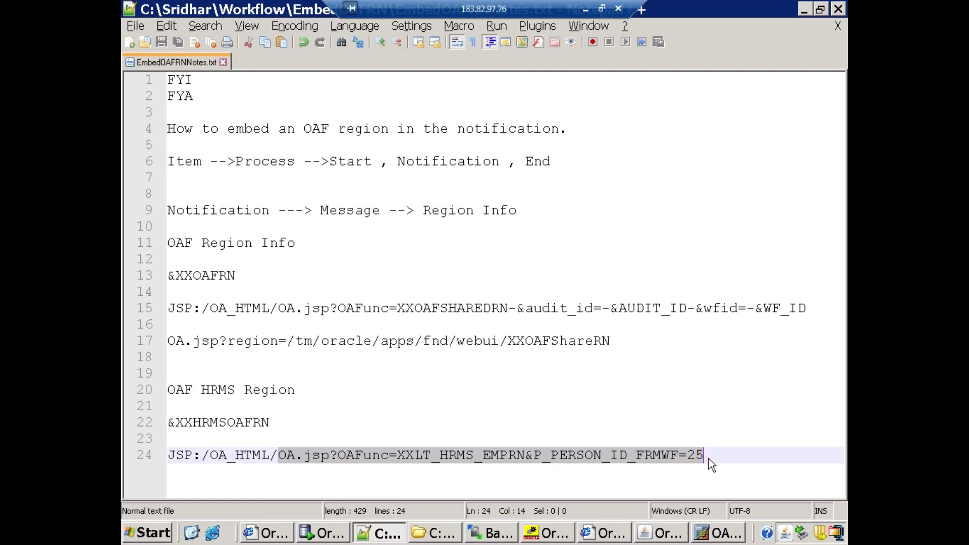
left_click(717, 532)
- Replace the address after OA_HTML/ with the OA.jsp?OAFunc=XXLT_HRMS_EMPRN path to load person 25's Employee Data
left_click(435, 58)
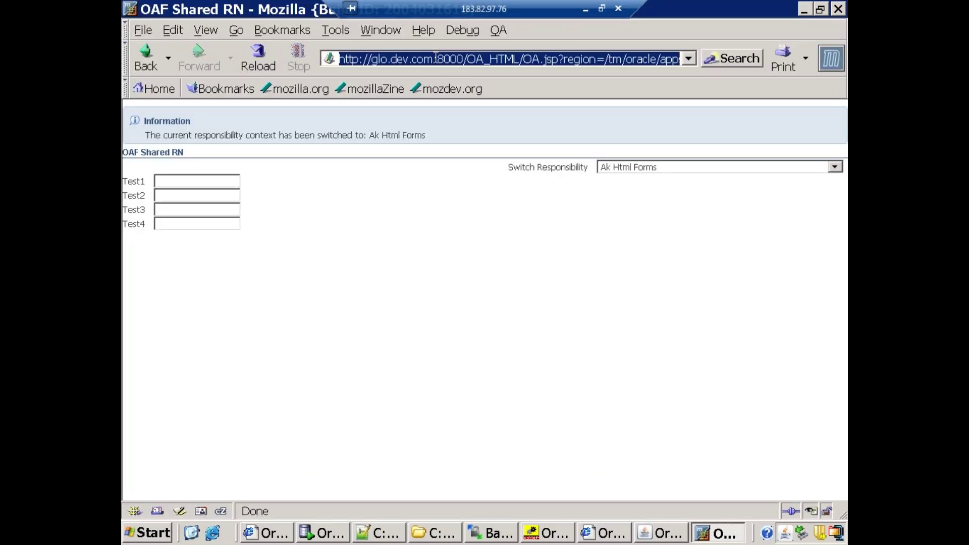
left_click(523, 59)
key("shift+End")
key("Delete")
key("ctrl+v")
key("Return")
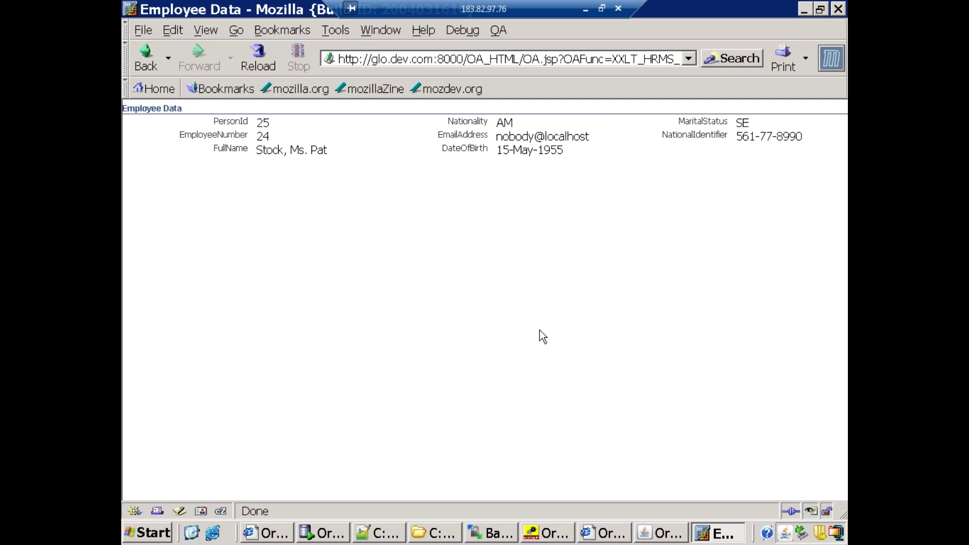
left_click(603, 533)
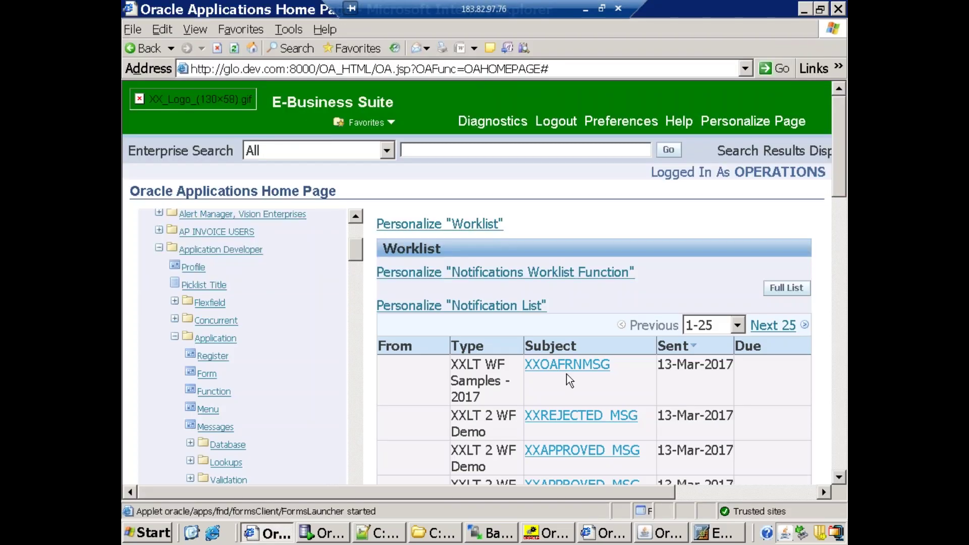
- Open the XXOAFRNMSG notification and review its embedded OAF Shared RN and Employee Data regions
left_click(572, 371)
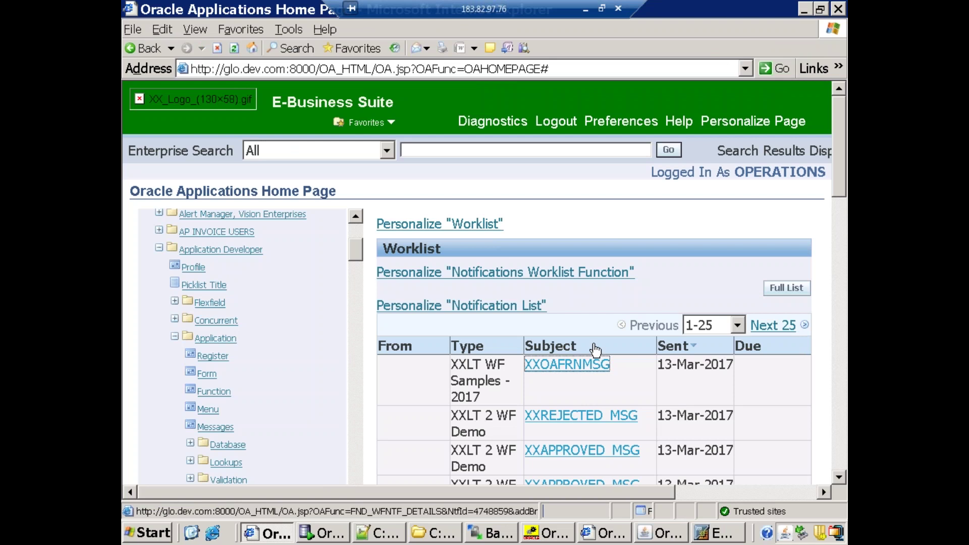
scroll(595, 348, "down", 5)
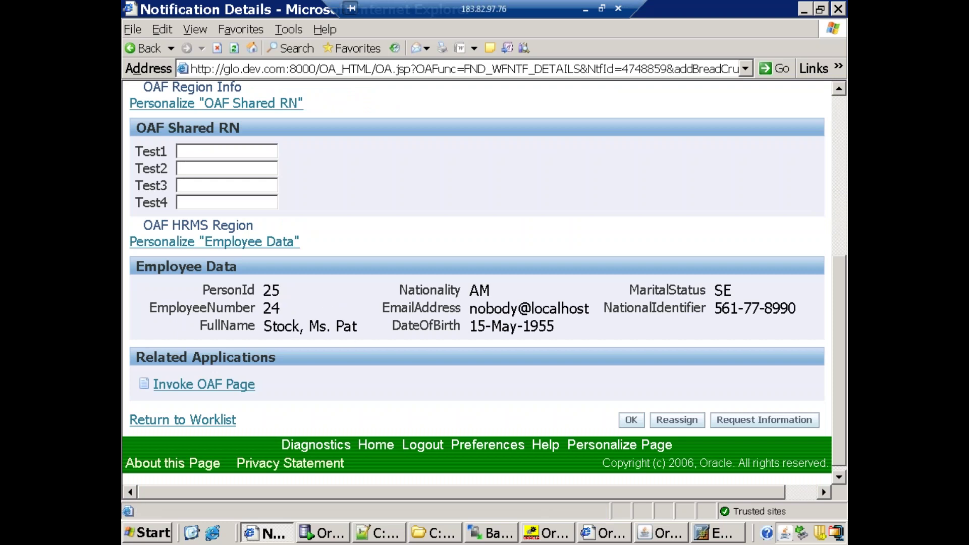
scroll(419, 352, "down", 1)
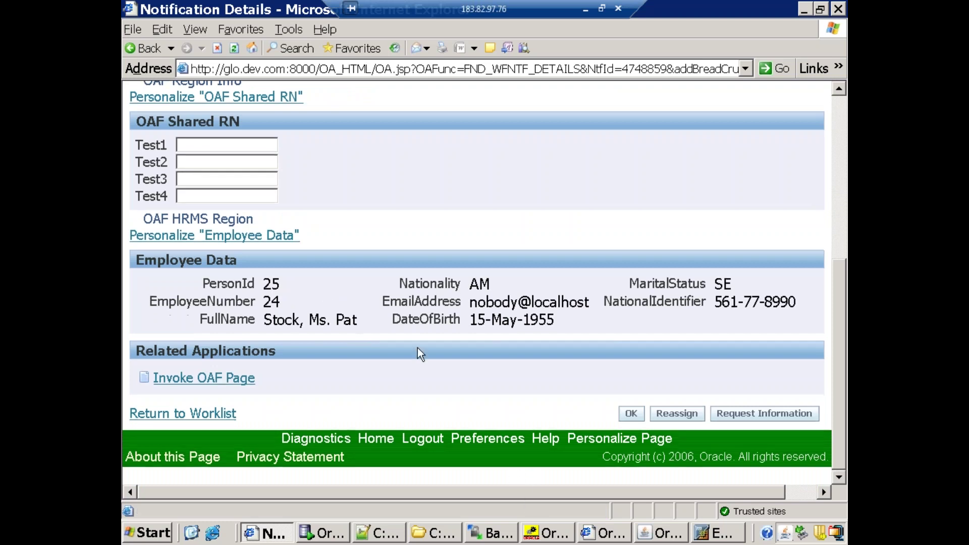
scroll(397, 309, "up", 5)
scroll(396, 308, "down", 3)
scroll(396, 303, "up", 3)
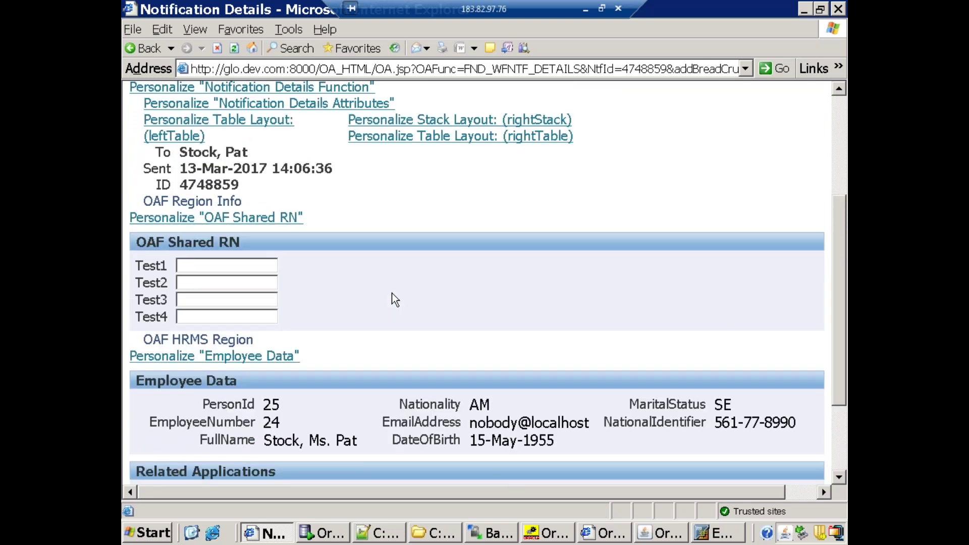
scroll(394, 298, "up", 2)
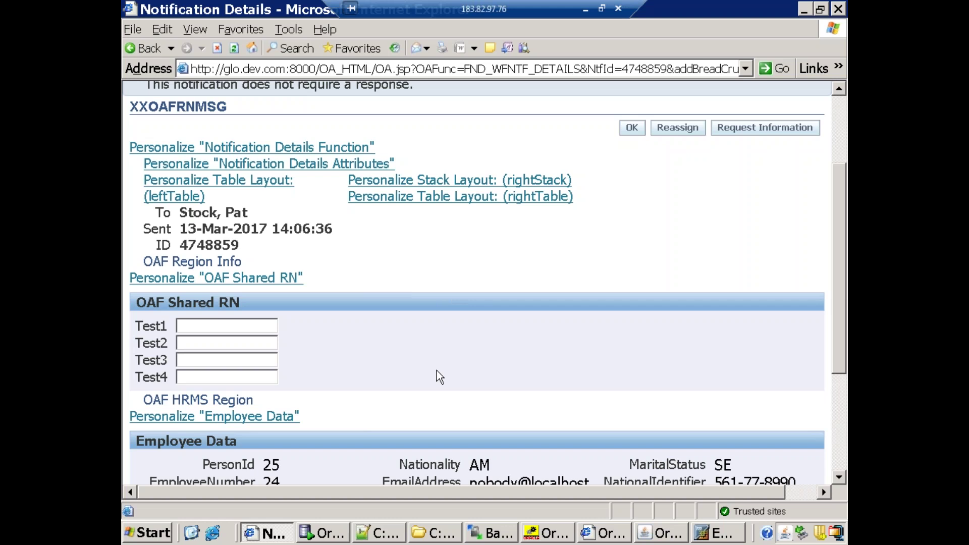
left_click(393, 533)
left_click(329, 375)
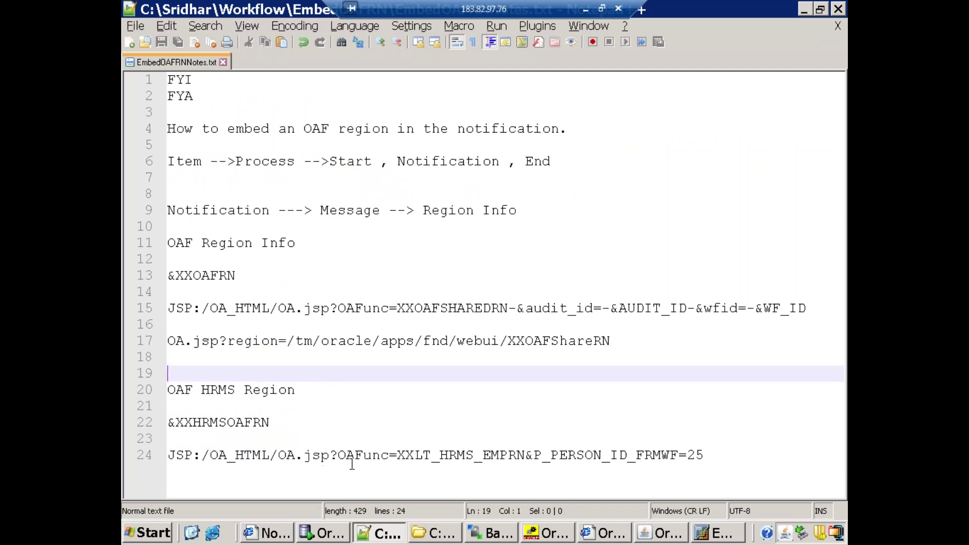
- Point out the function name XXLT_HRMS_EMPRN on line 24, then return to the notification page
double_click(425, 460)
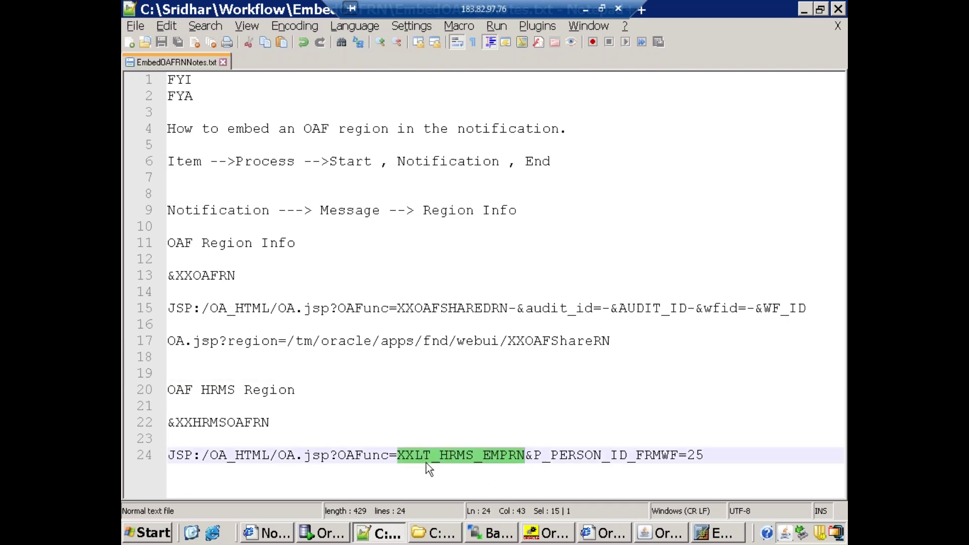
left_click(535, 457)
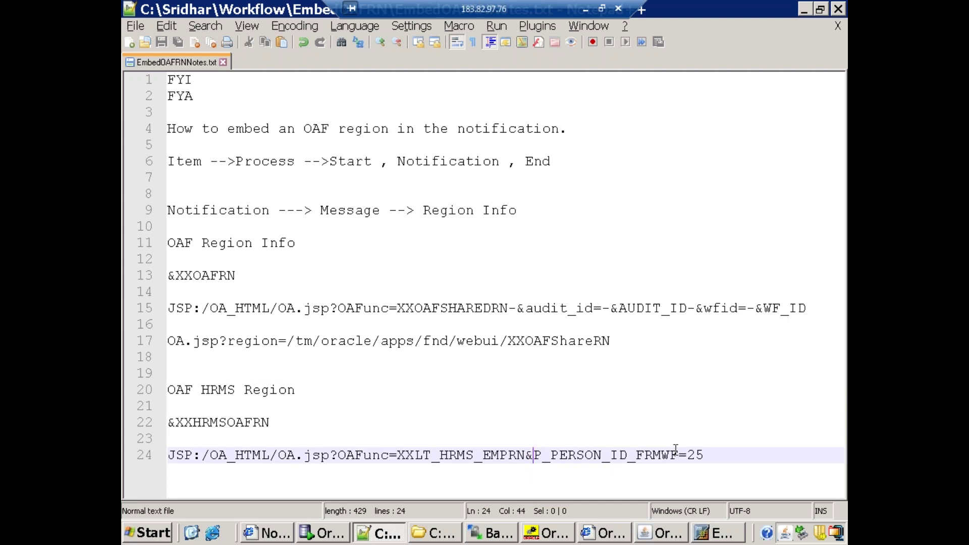
scroll(675, 448, "down", 1)
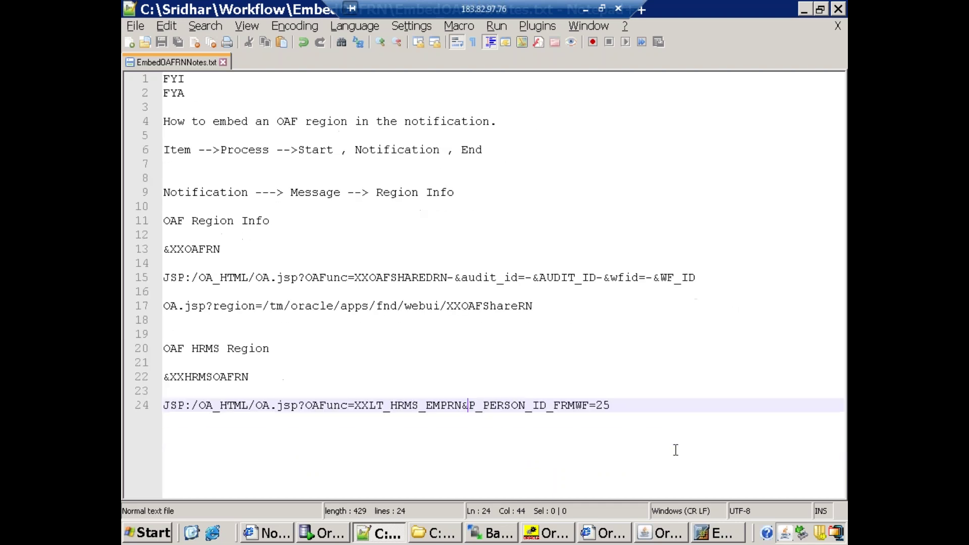
key("alt+Tab")
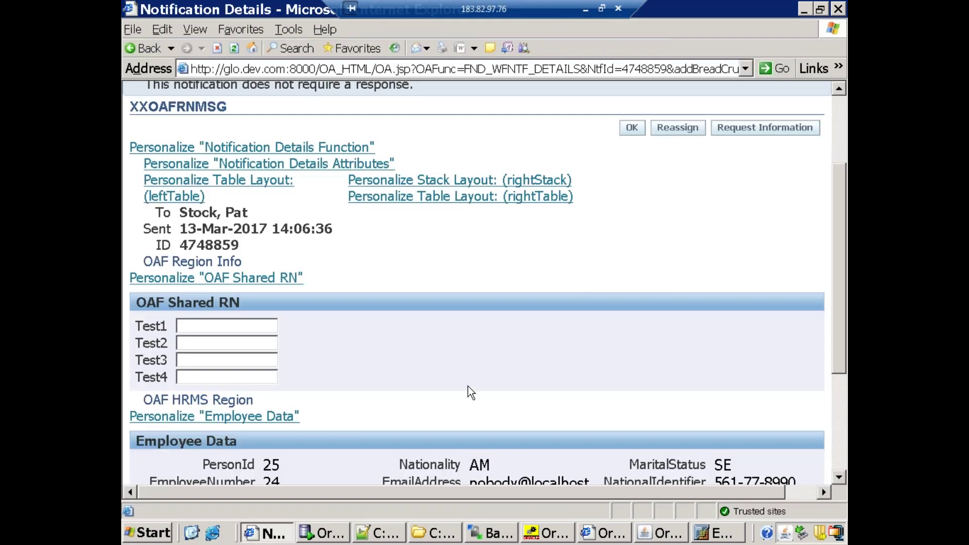
- Review the XXOAFRNMSG Notification Details page, then bring up the XXEMBEDOAFPROC process in Workflow Builder
scroll(493, 320, "down", 3)
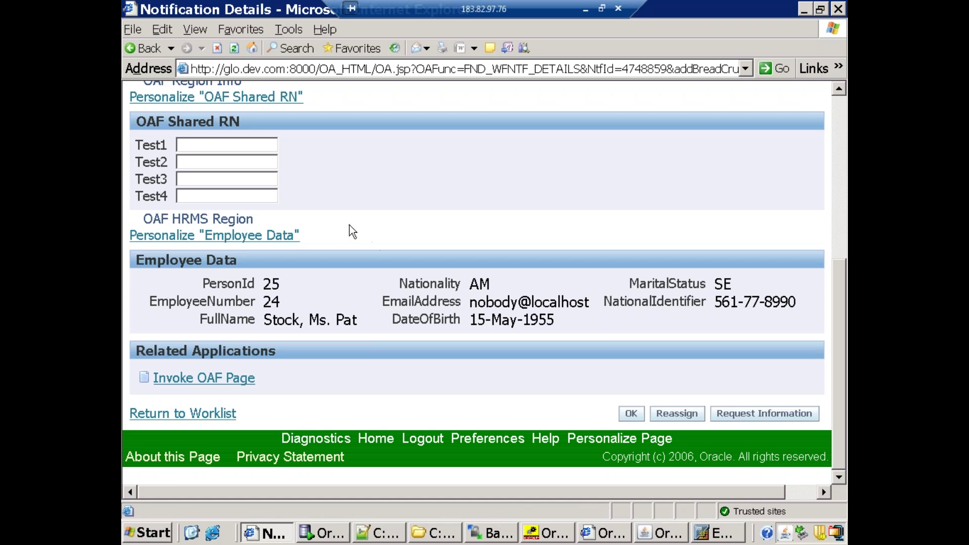
scroll(350, 231, "up", 3)
scroll(404, 257, "up", 2)
scroll(343, 242, "up", 1)
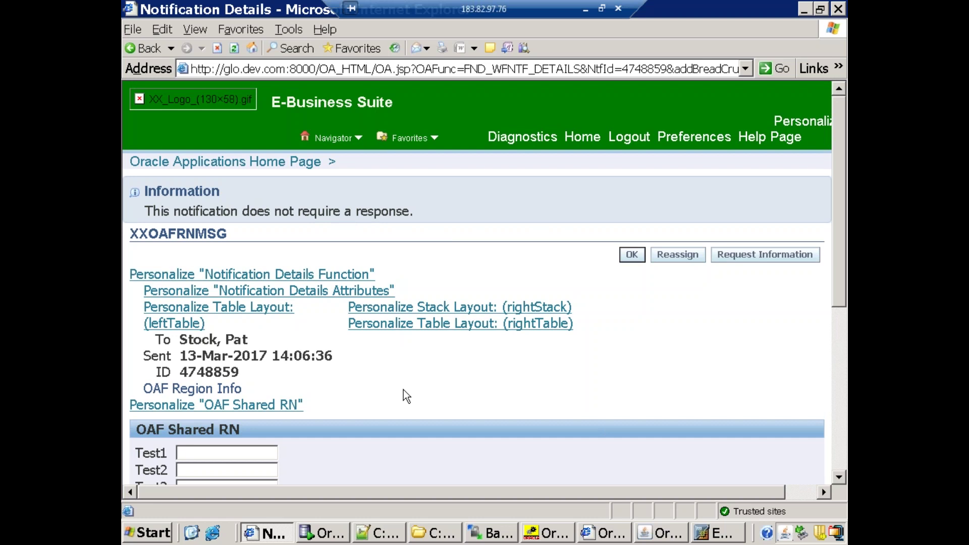
scroll(406, 396, "down", 3)
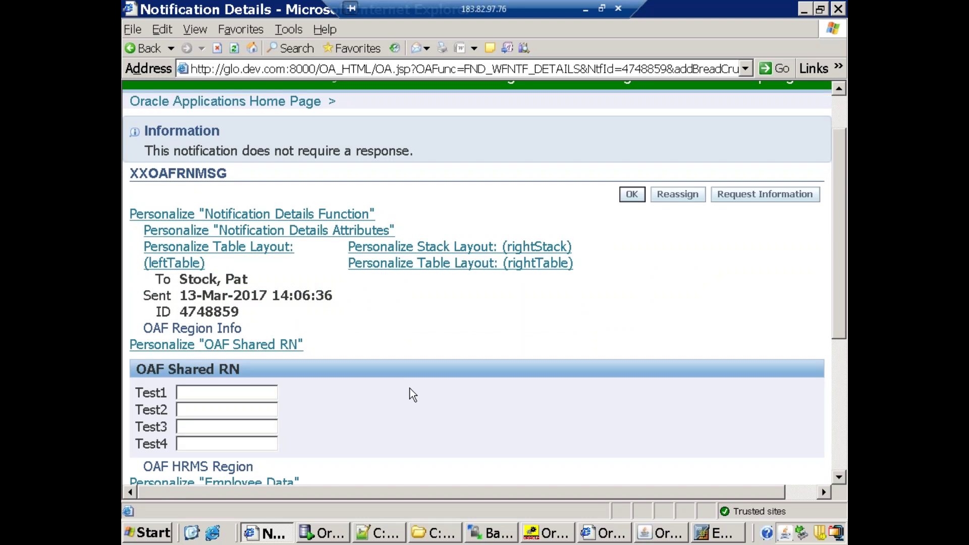
left_click(537, 535)
scroll(257, 333, "down", 1)
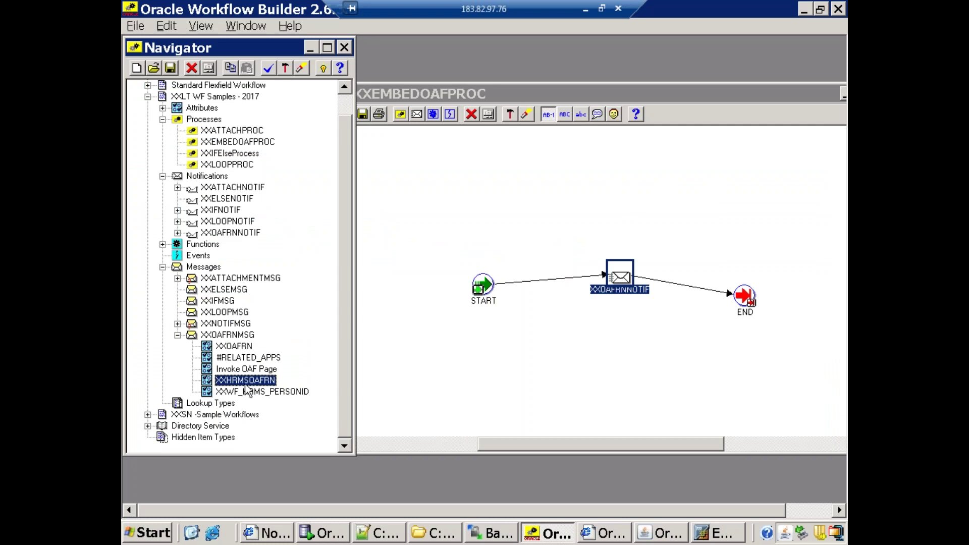
- Check the #RELATED_APPS attribute, then copy the Invoke OAF Page attribute's InvoiceSearchPG URL value
double_click(214, 358)
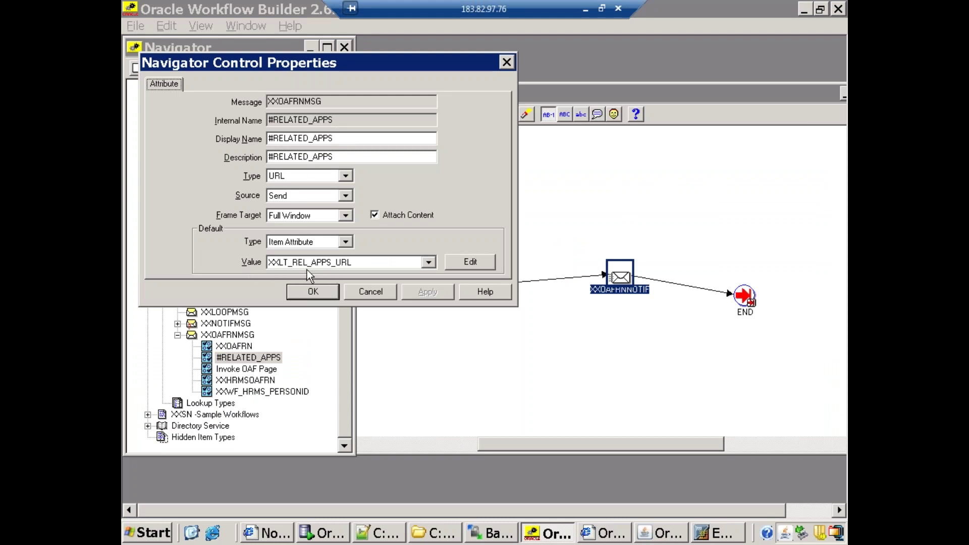
left_click(314, 291)
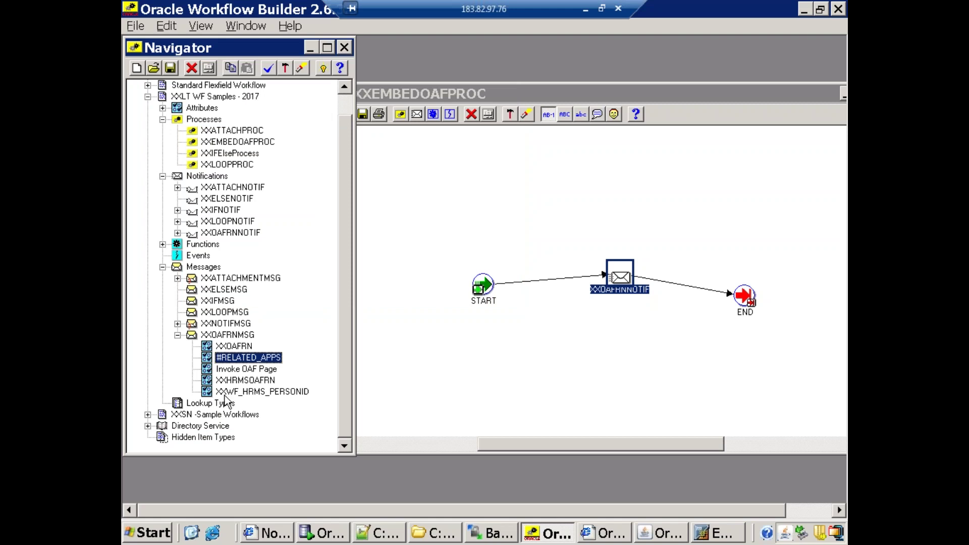
double_click(208, 372)
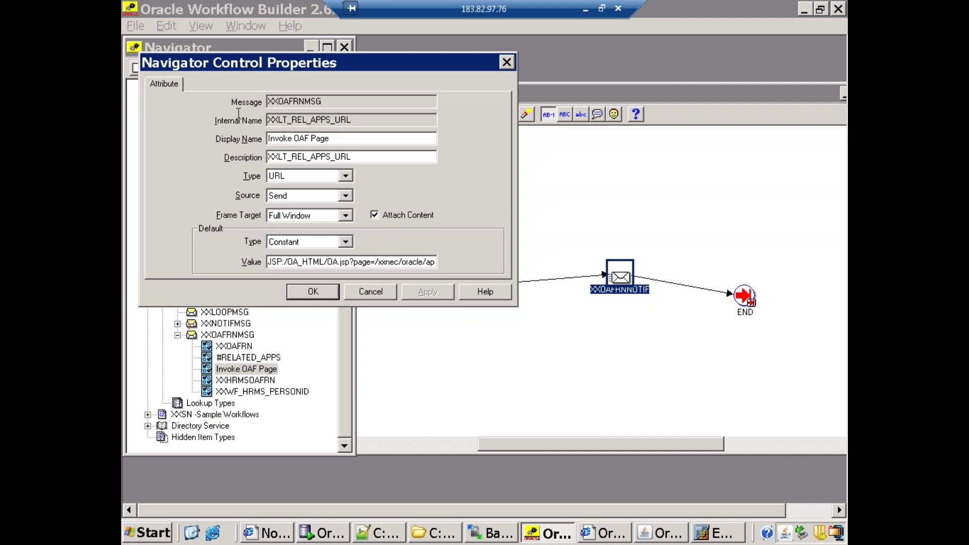
double_click(313, 262)
key("ctrl+c")
- Paste the InvoiceSearchPG URL onto line 27 of the notes
left_click(380, 533)
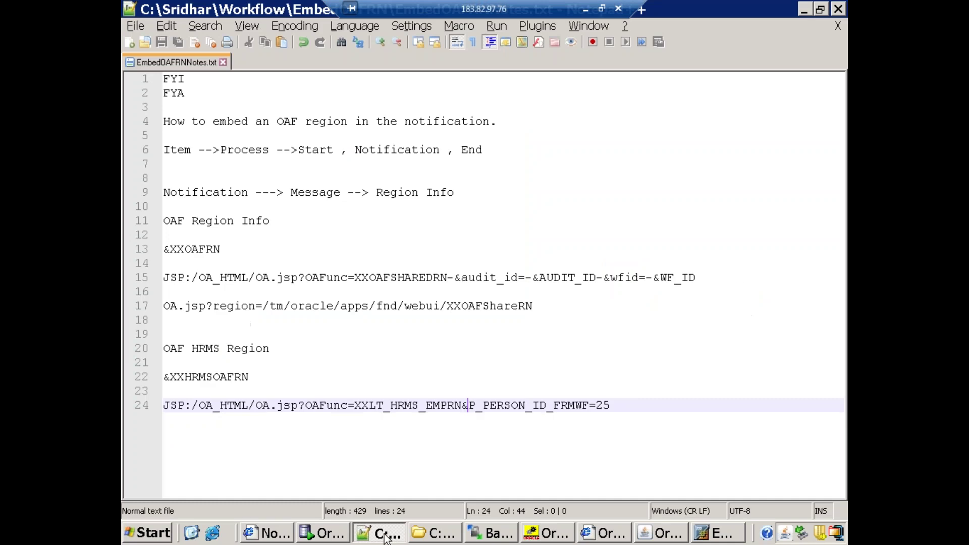
key("Return")
key("Return")
key("Return")
key("ctrl+v")
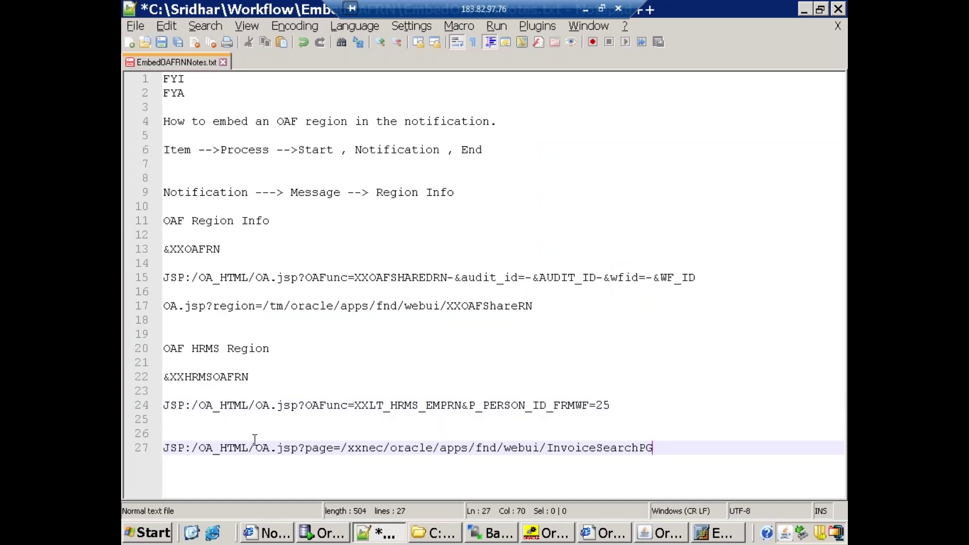
key("Return")
key("Return")
key("Return")
key("Return")
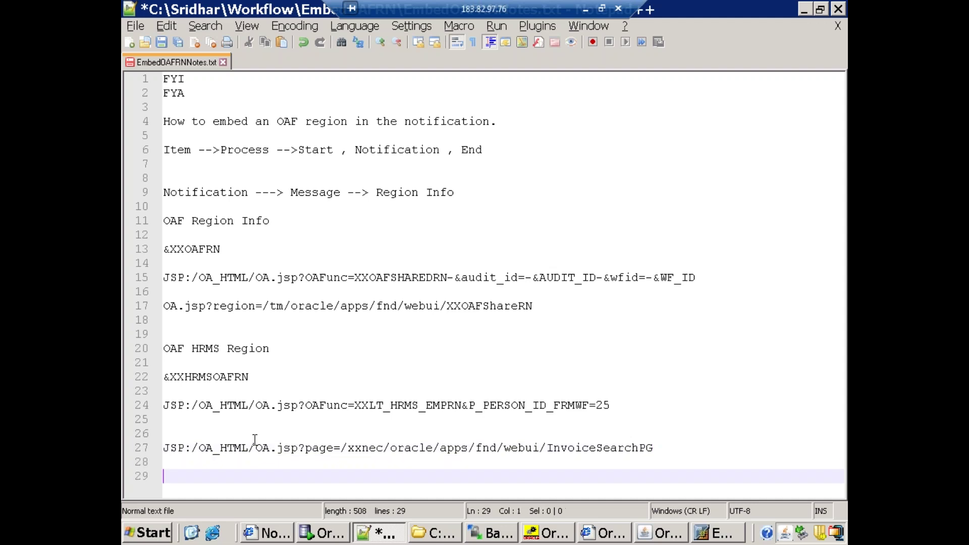
key("Up")
- Note 'OAF Page --> set of regions' and 'region --> items ...' below the URL
type("OAF Pag")
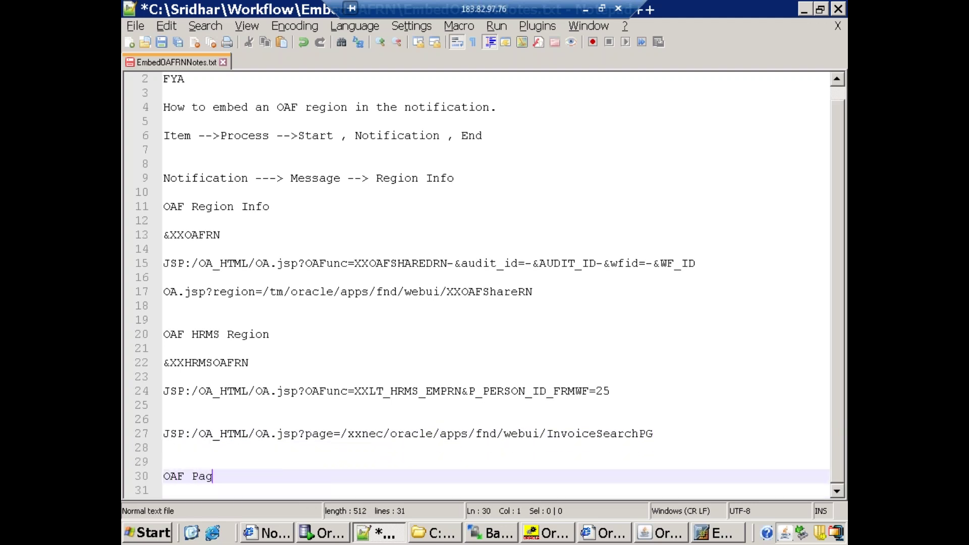
type("e --> set of regions")
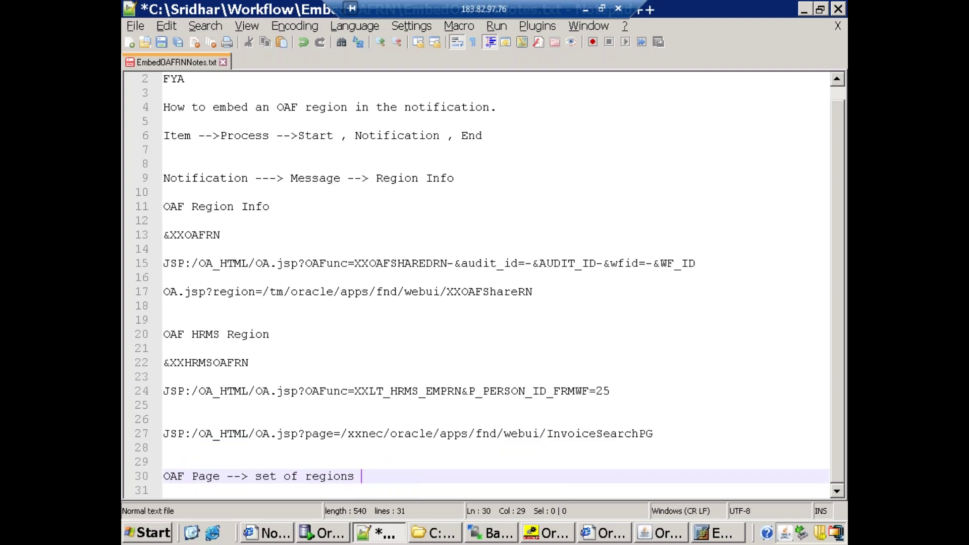
key("Return")
type("region --> ")
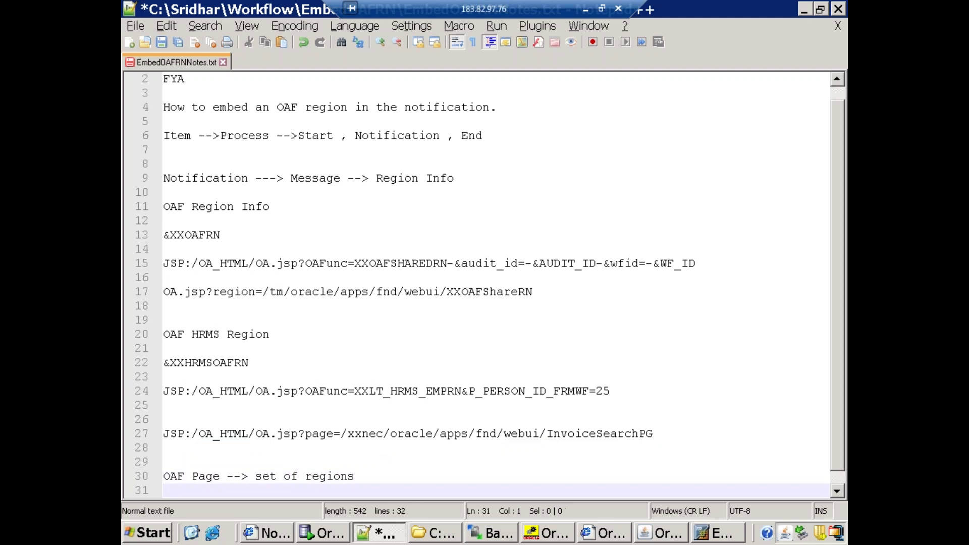
type("items ...")
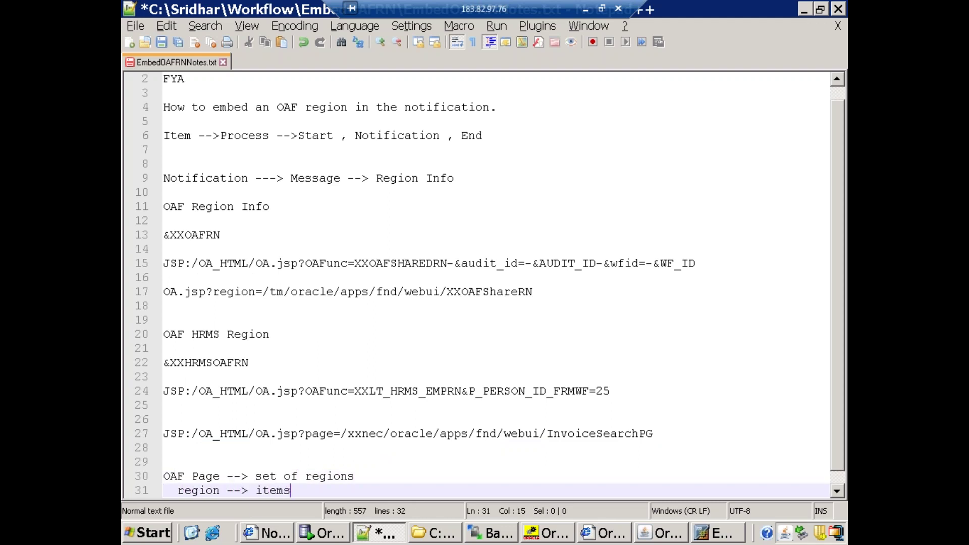
key("Return")
key("Return")
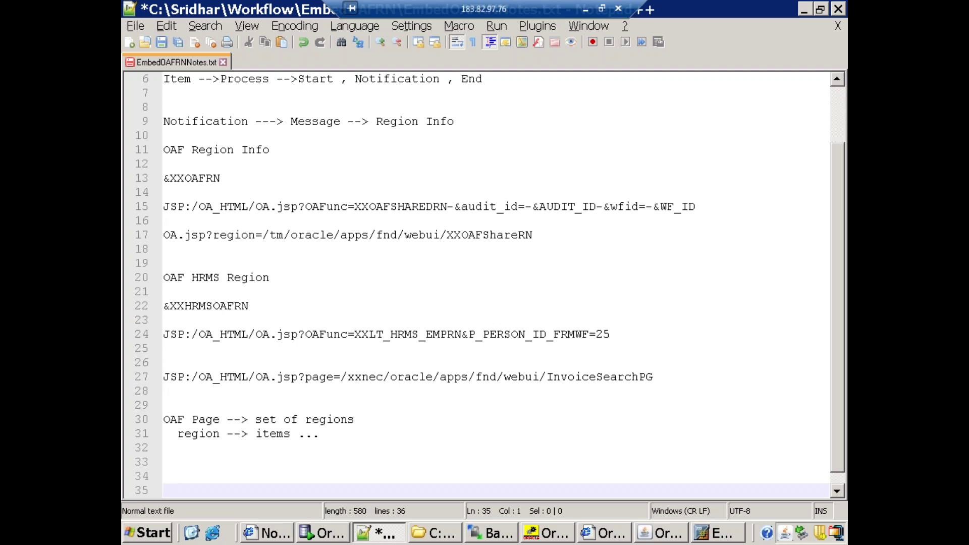
- Add lines 'Module -->window-->canvas-->block-->item' and 'OAFPage --Region--->items', then save
type("Module -->window-")
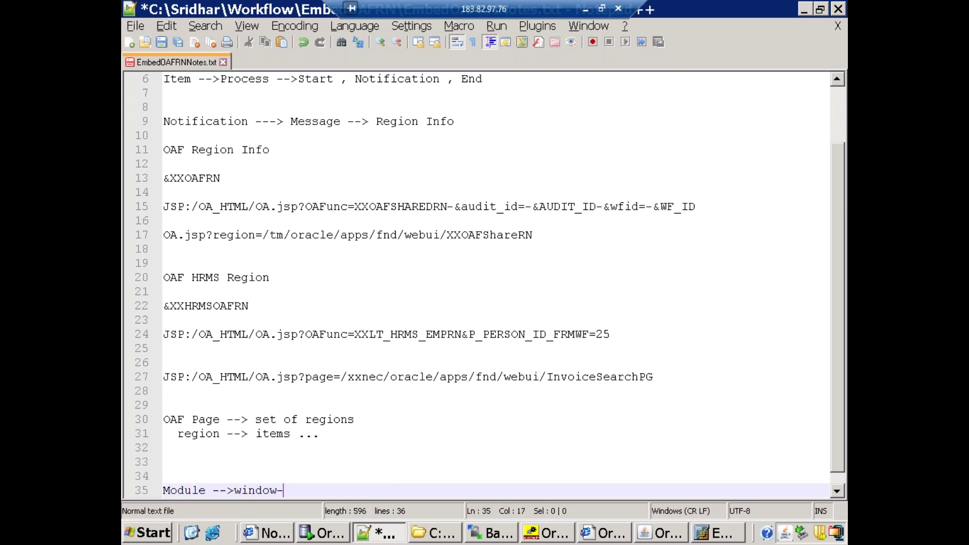
type("->canvas-->block-->item")
key("Return")
key("Return")
type("OAFPage -")
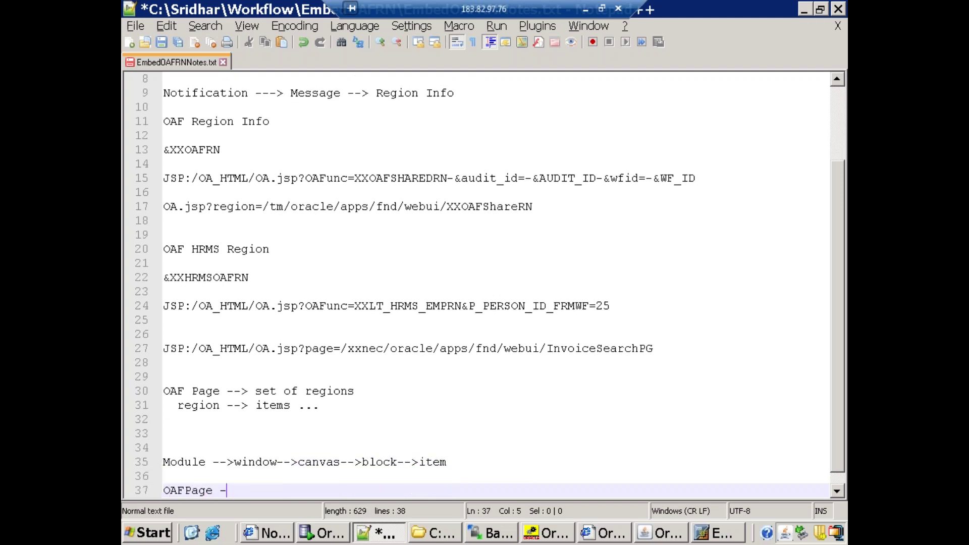
type("-Region")
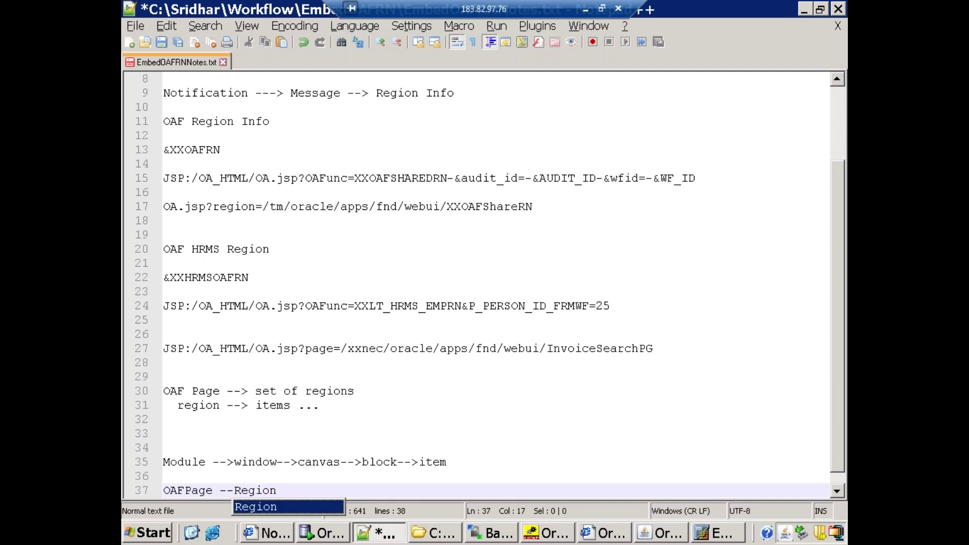
type("--->items")
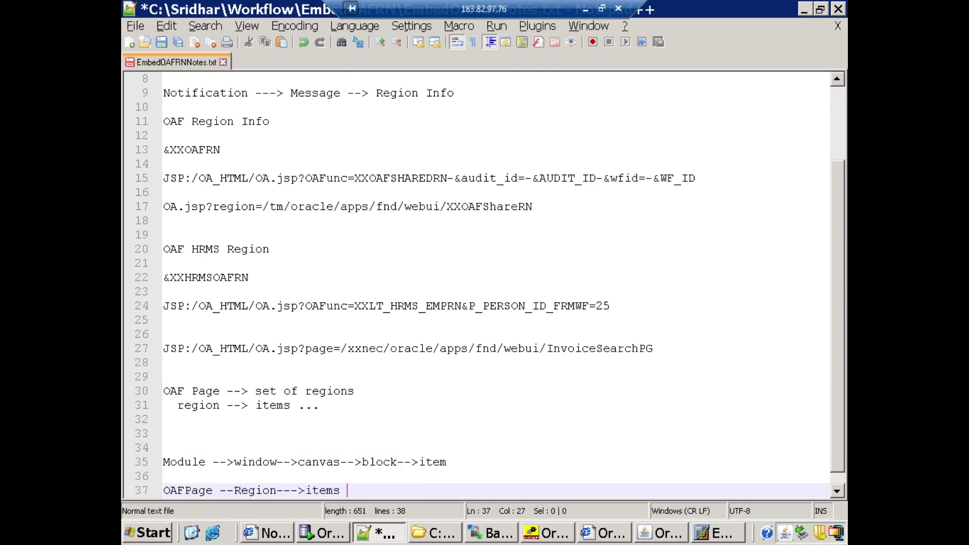
scroll(296, 481, "down", 1)
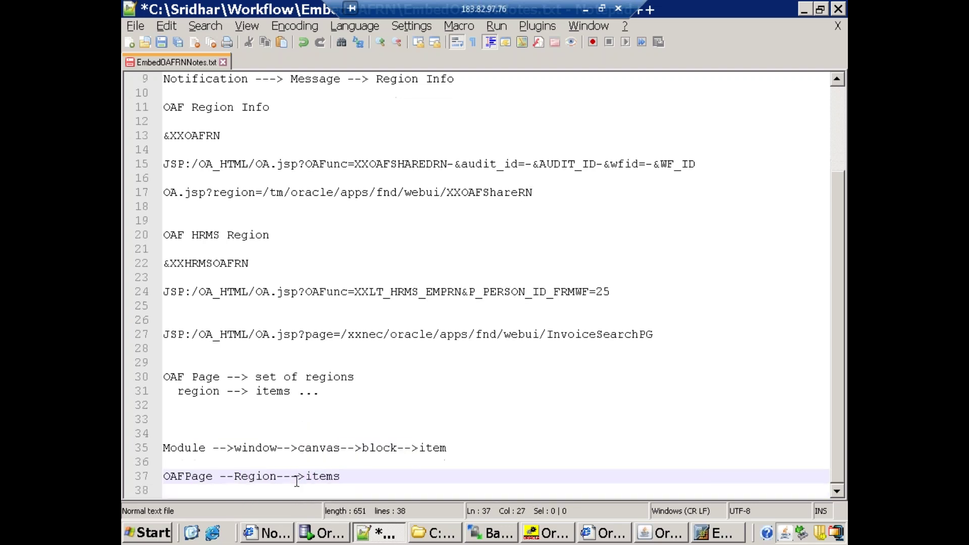
key("ctrl+s")
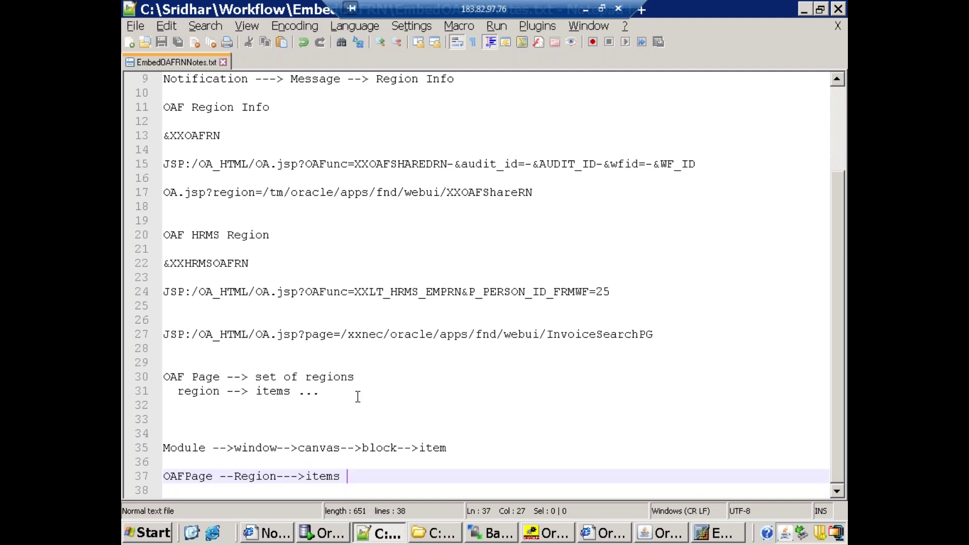
key("Return")
key("Return")
key("Return")
key("Return")
key("Return")
key("Return")
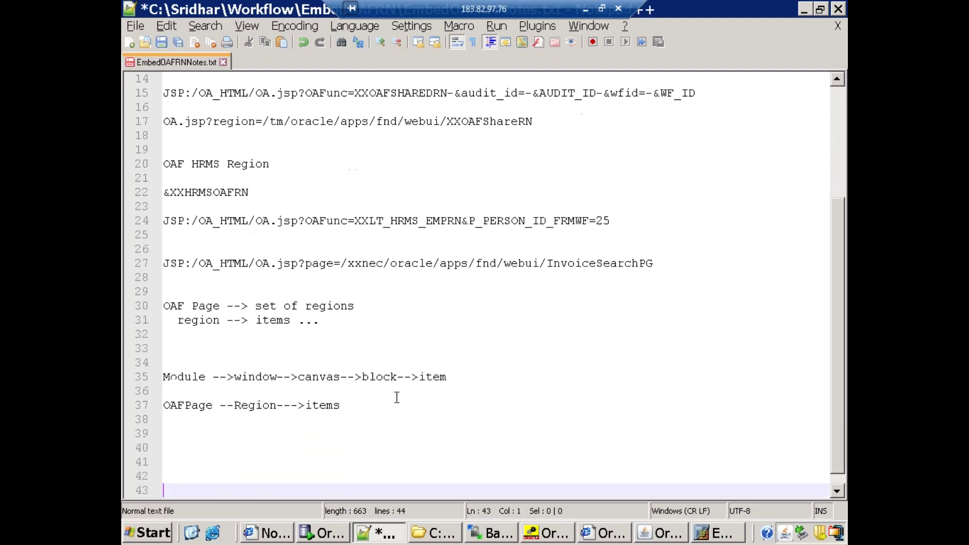
key("ctrl+s")
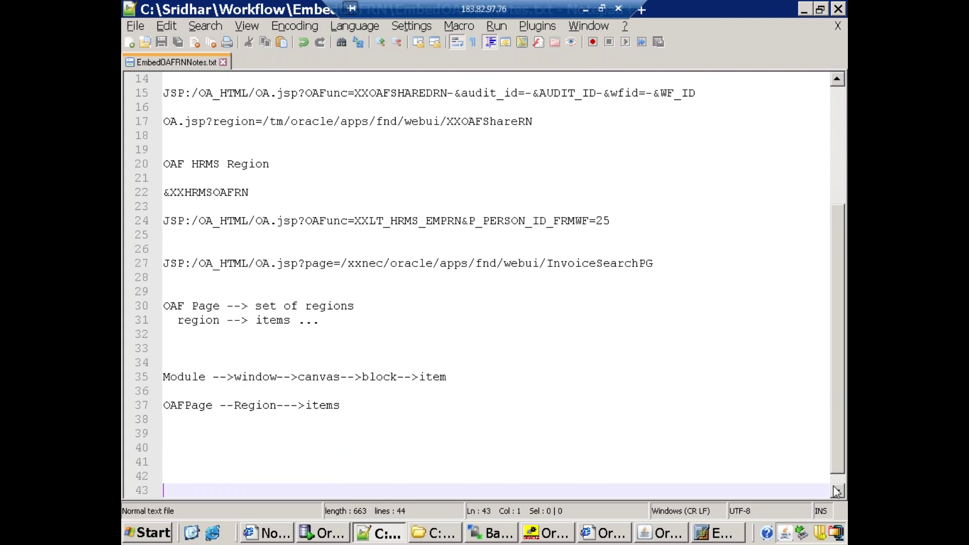
- After viewing the XXATTACHPROC process, rerun InvokeAttachmentProc.sql in SQL Developer
key("alt+Tab")
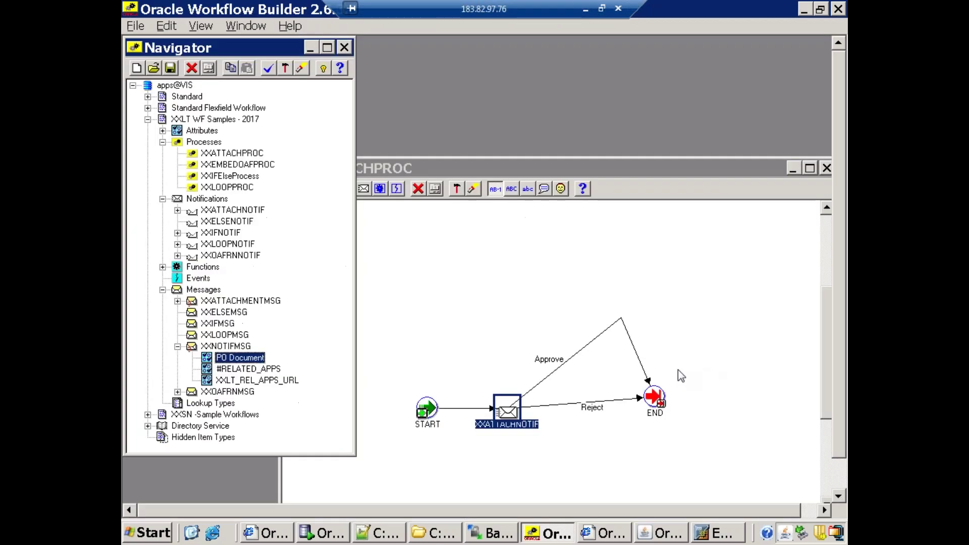
left_click(531, 318)
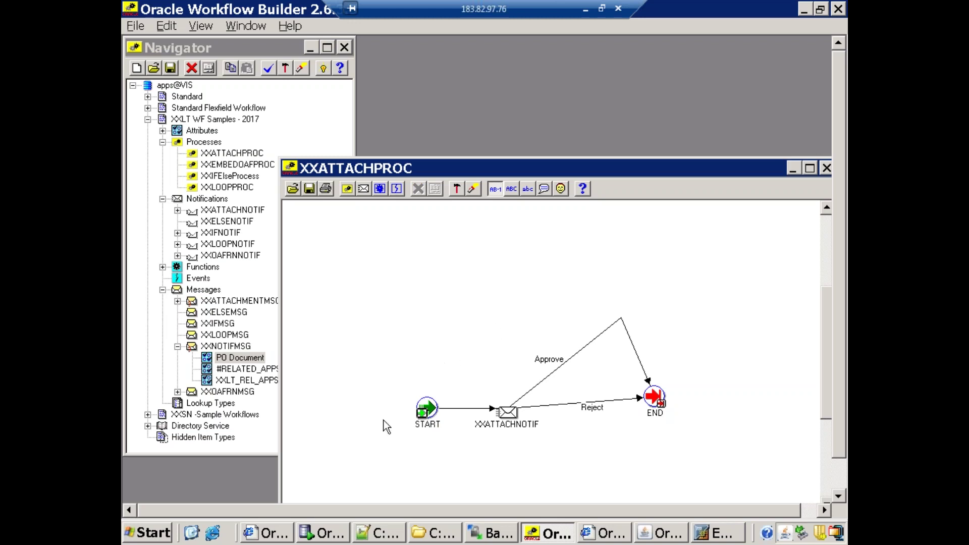
left_click(320, 534)
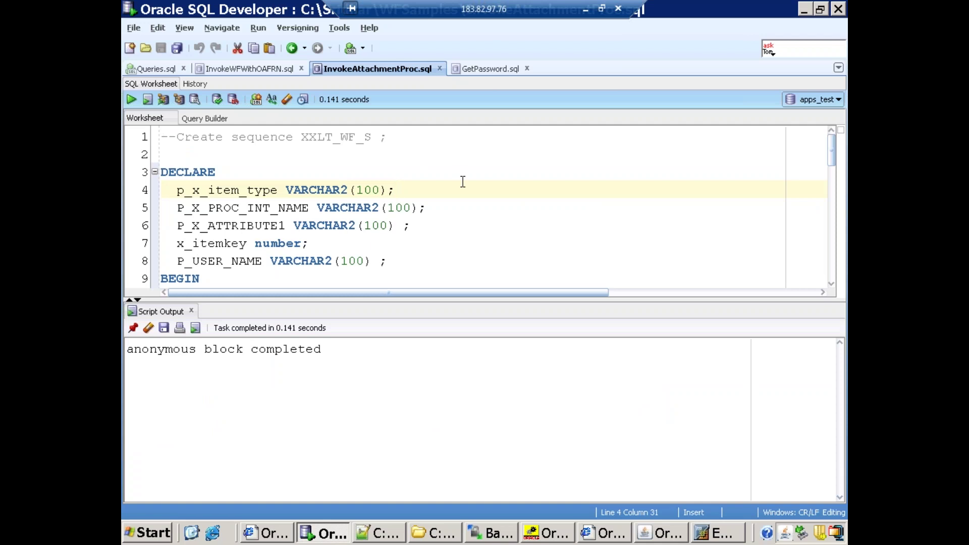
key("F5")
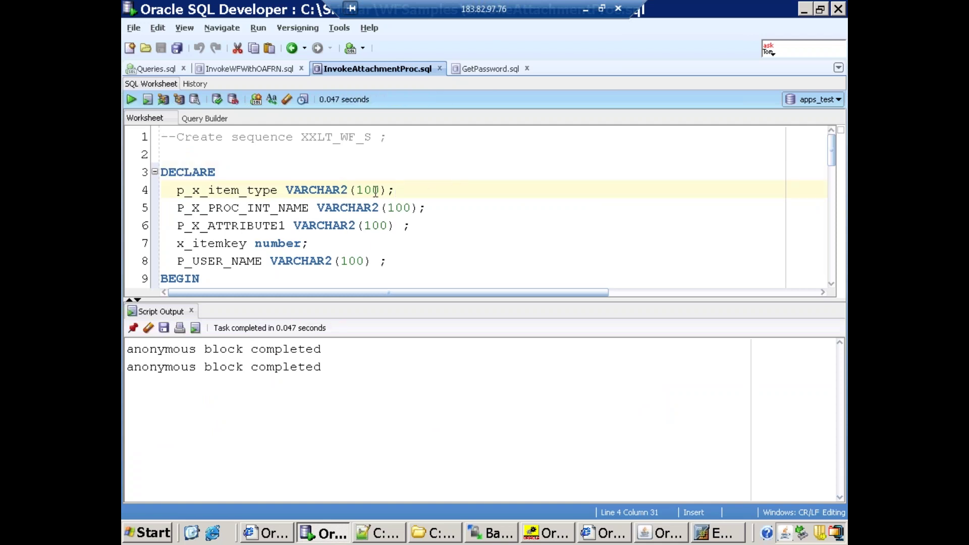
left_click(270, 534)
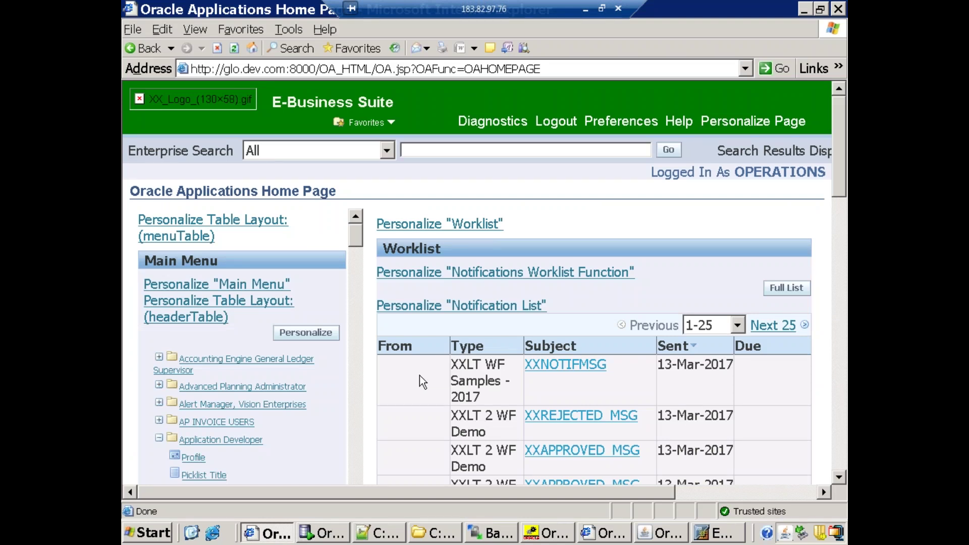
- Open the new XXNOTIFMSG notification and check its PO Document attachment PO_887_4160_0_US.pdf without downloading
key("F5")
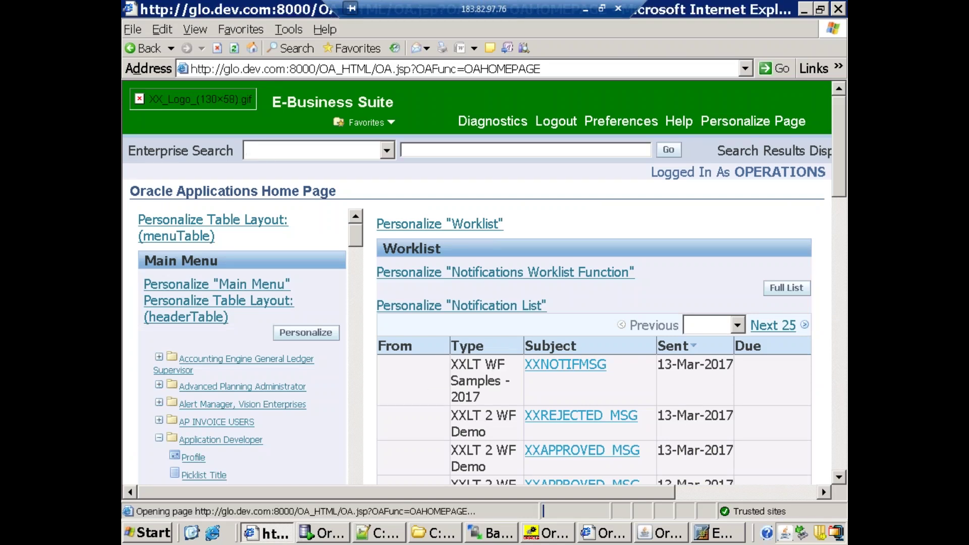
left_click(565, 364)
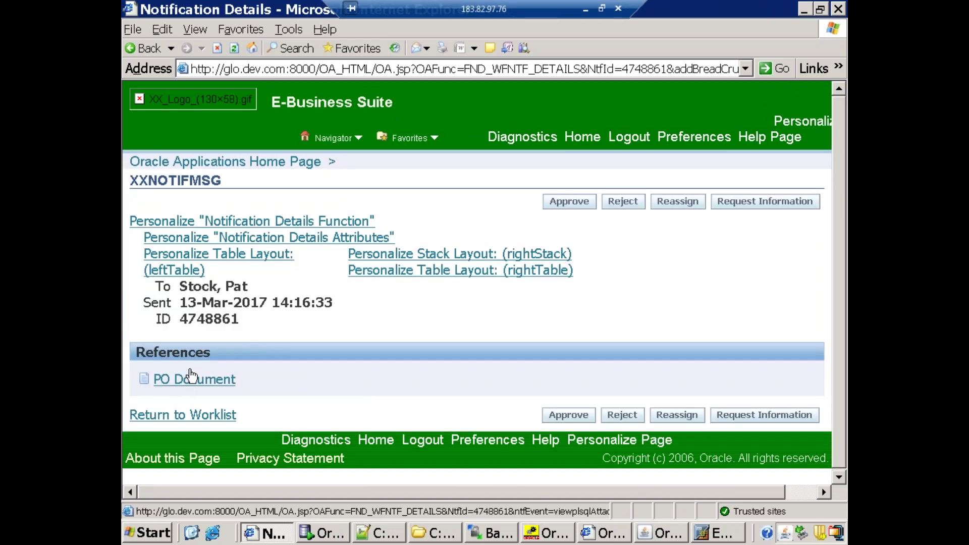
left_click(228, 386)
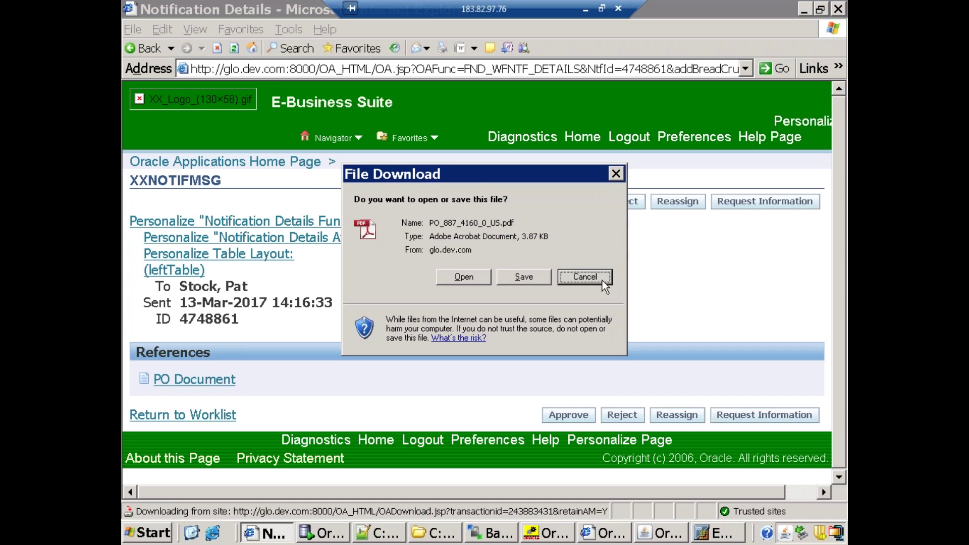
left_click(603, 281)
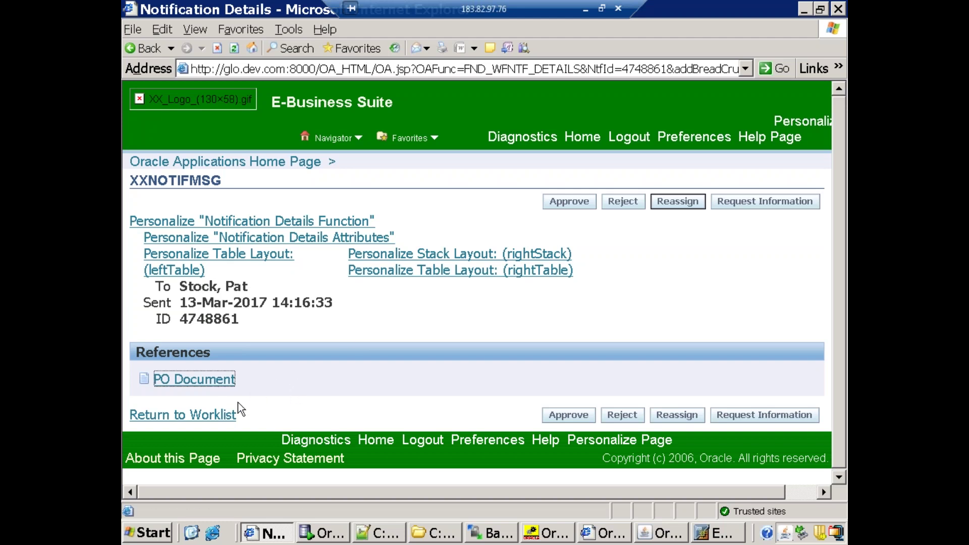
left_click(272, 531)
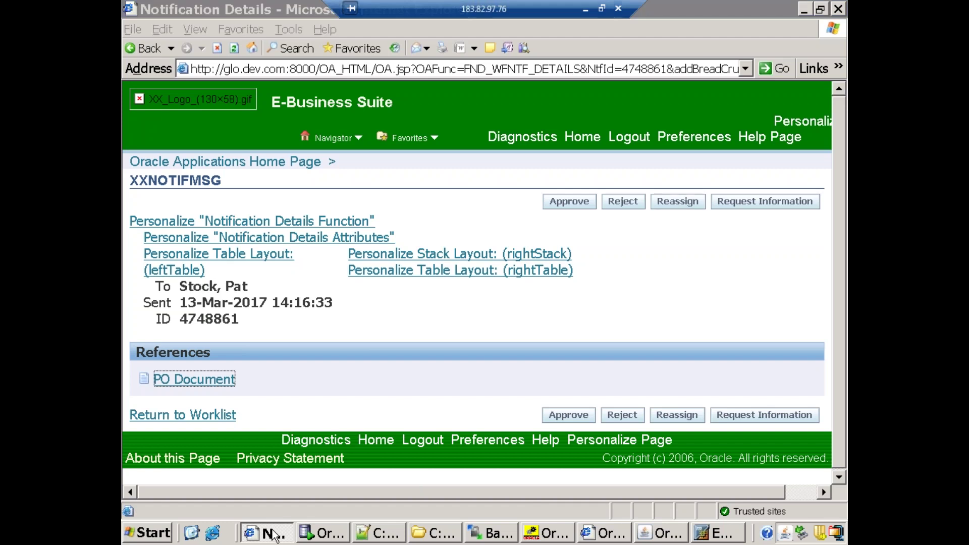
- Close the XXATTACHPROC process diagram window, returning to the Navigator's XXNOTIFMSG message attributes
left_click(543, 531)
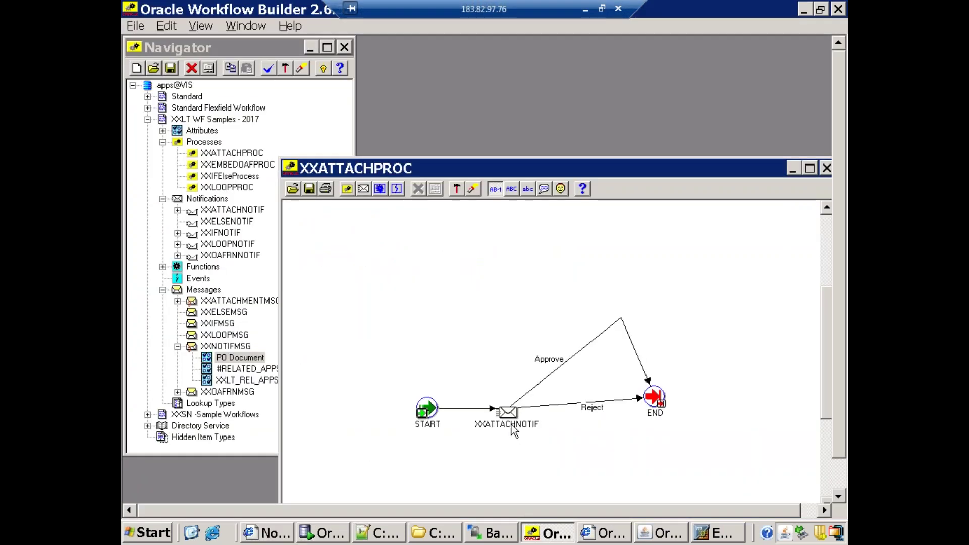
left_click_drag(425, 168, 388, 123)
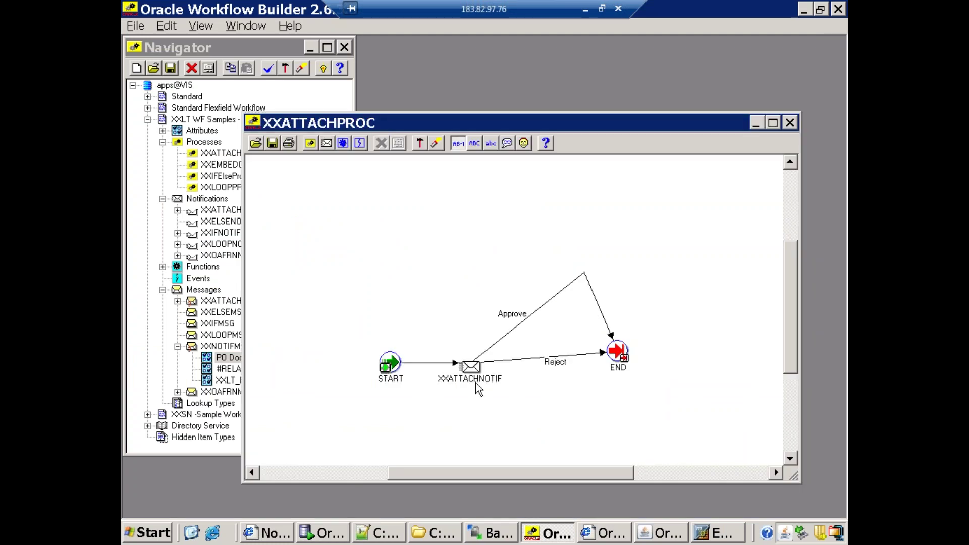
left_click_drag(563, 129, 409, 153)
left_click(636, 148)
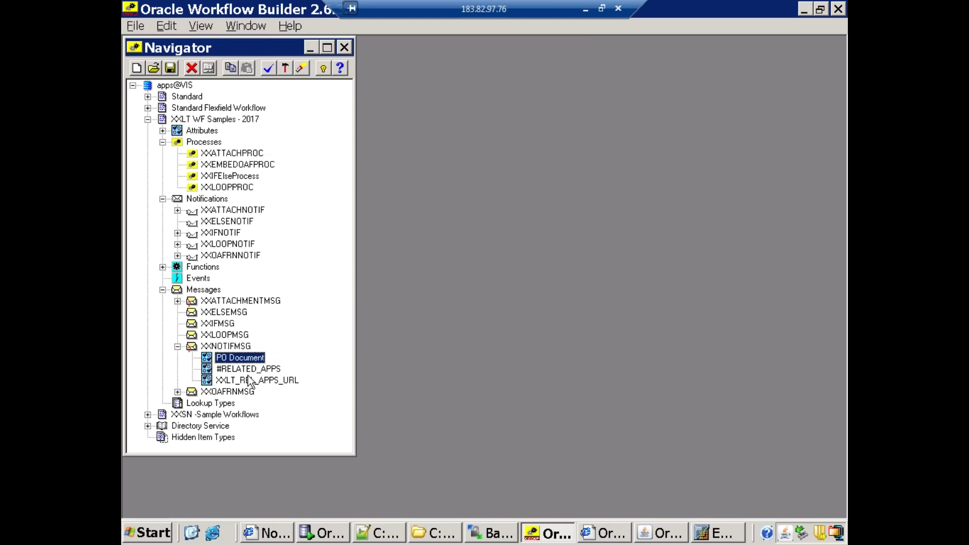
left_click(281, 530)
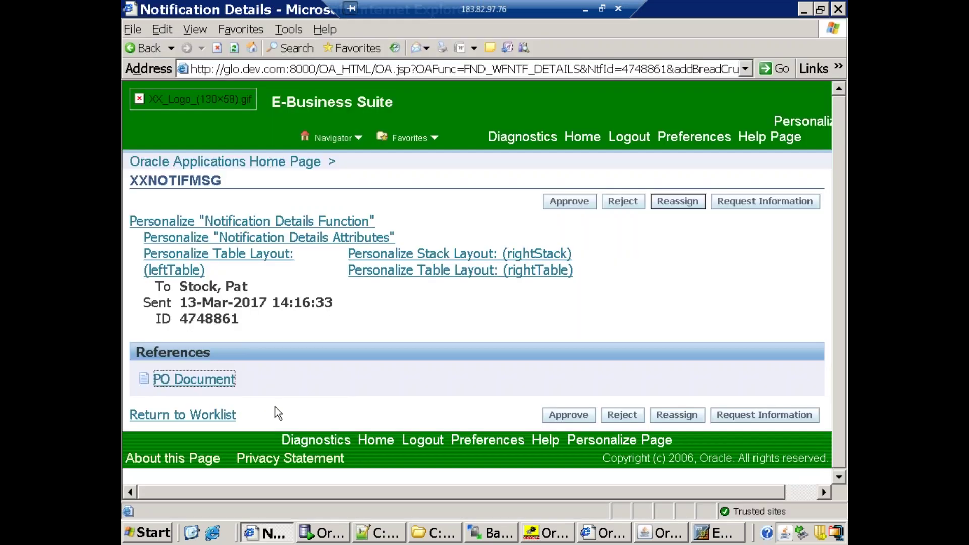
key("alt+Tab")
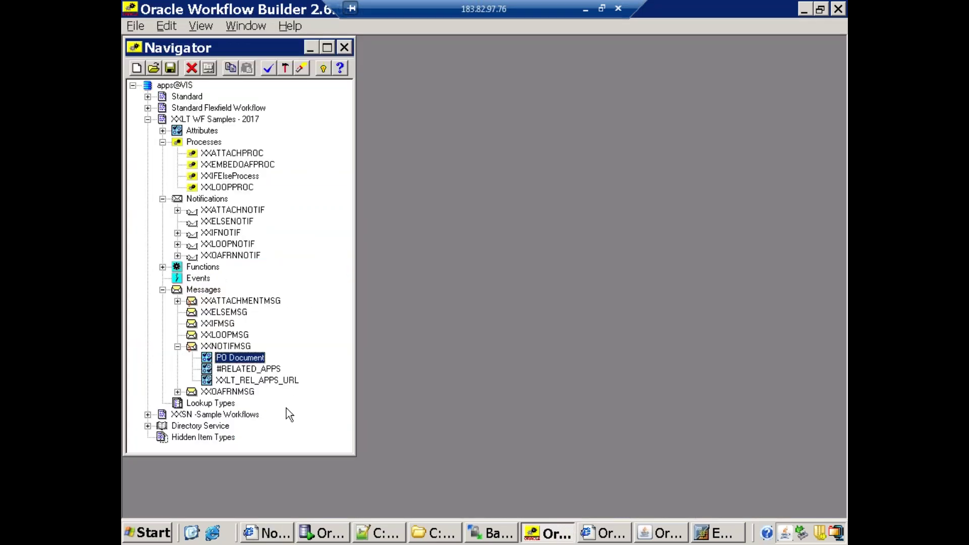
- Confirm the PO Document attribute keeps Attach Content on, then return to InvokeAttachmentProc.sql in SQL Developer
double_click(208, 359)
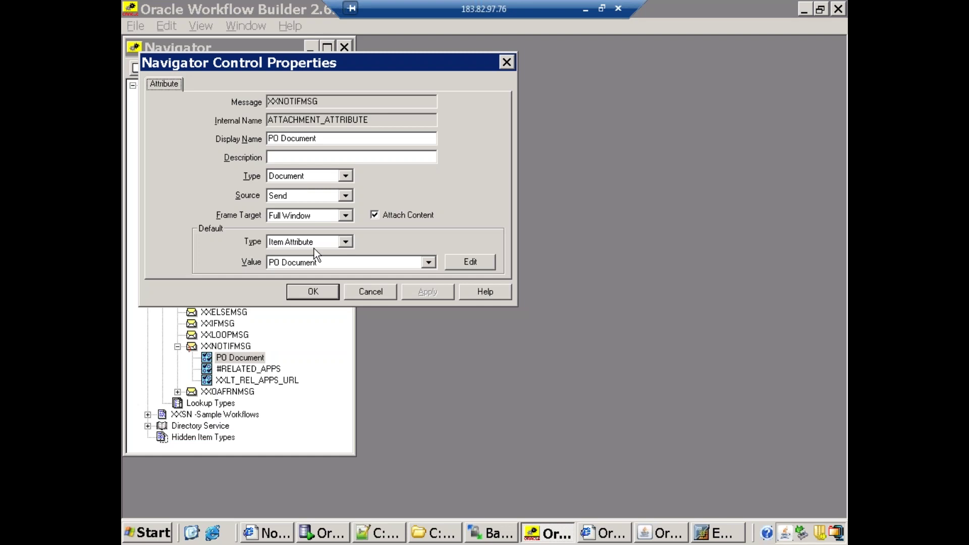
left_click(381, 216)
left_click(382, 213)
left_click(313, 292)
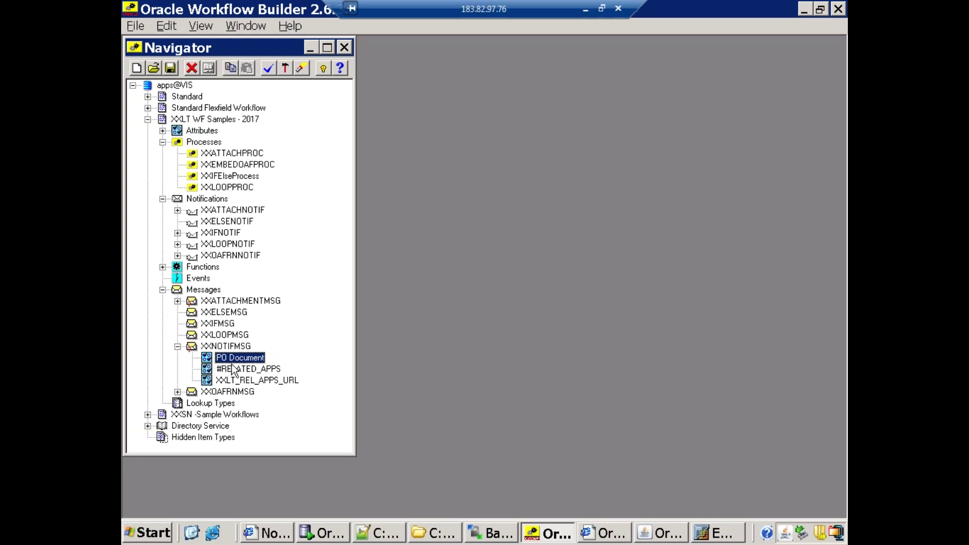
left_click(317, 532)
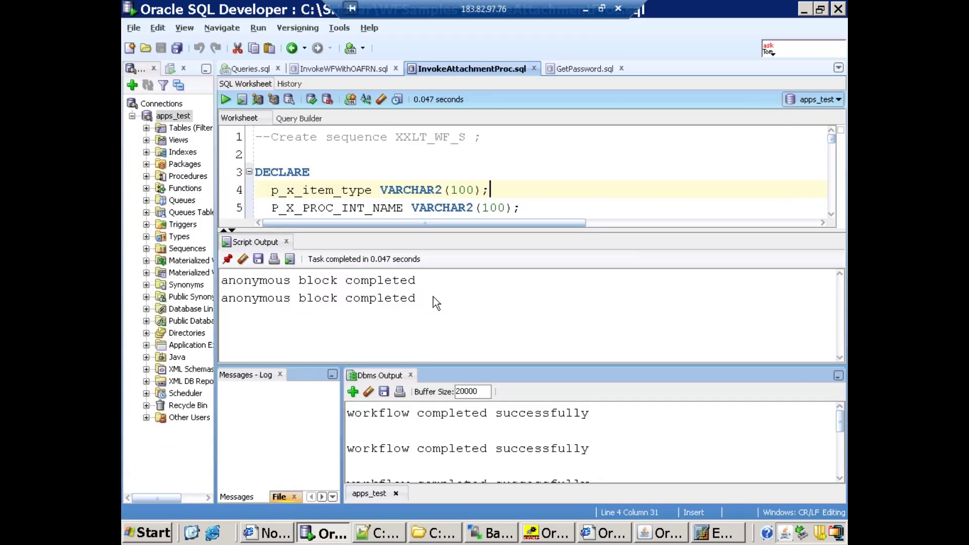
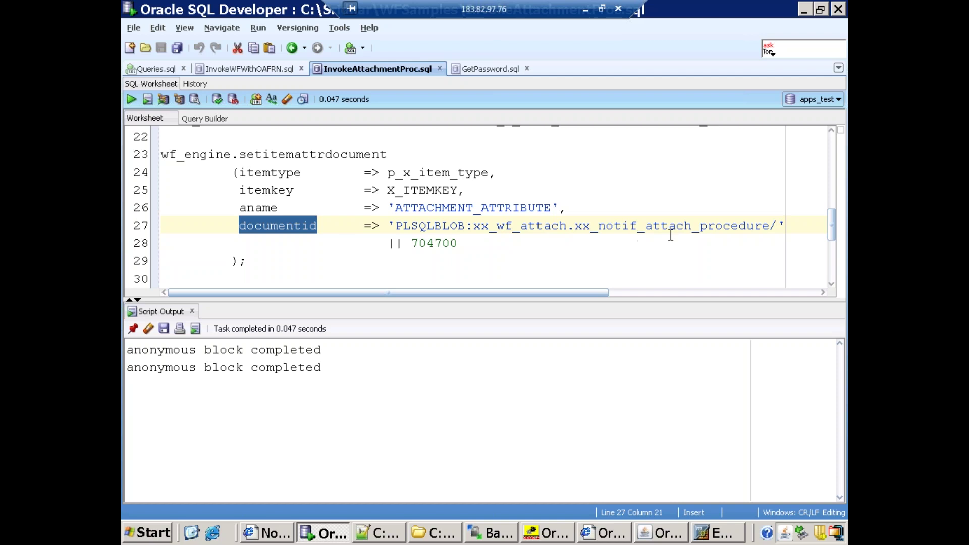
- Open the xx_notif_attach_procedure.sql source file for the xx_wf_attach package
double_click(507, 226)
key("ctrl+o")
type("xx_wf_attach")
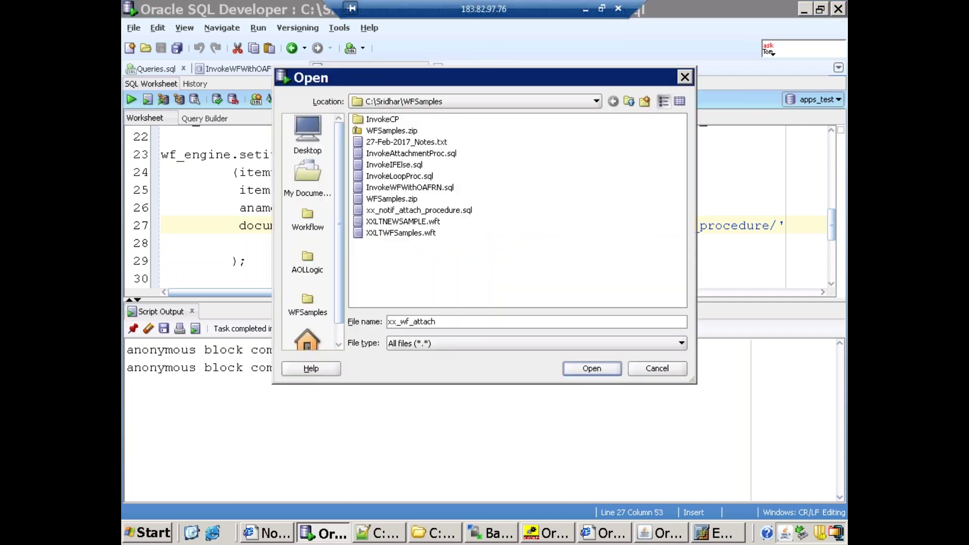
double_click(456, 210)
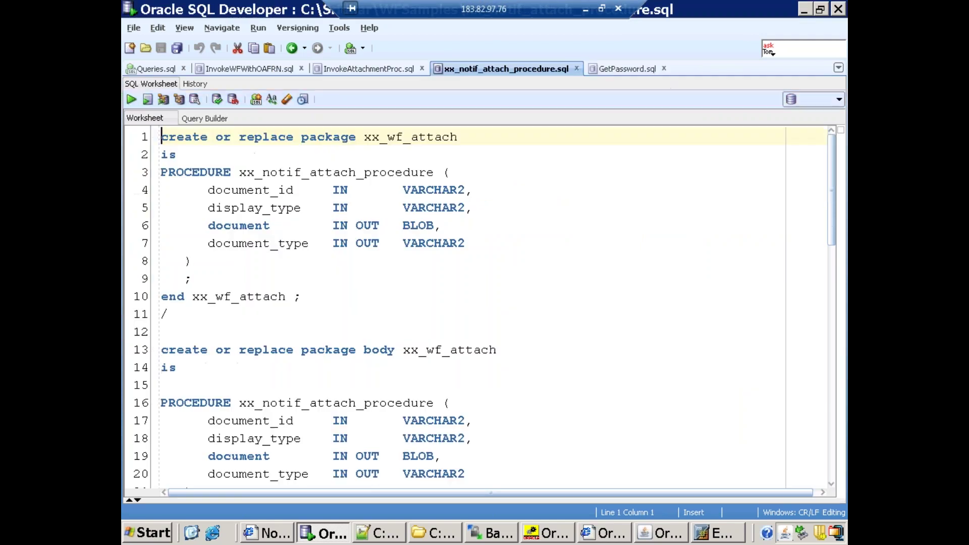
- Review the procedure's document BLOB out parameter and the fnd_lobs table it reads from
scroll(462, 279, "down", 1)
scroll(459, 276, "down", 3)
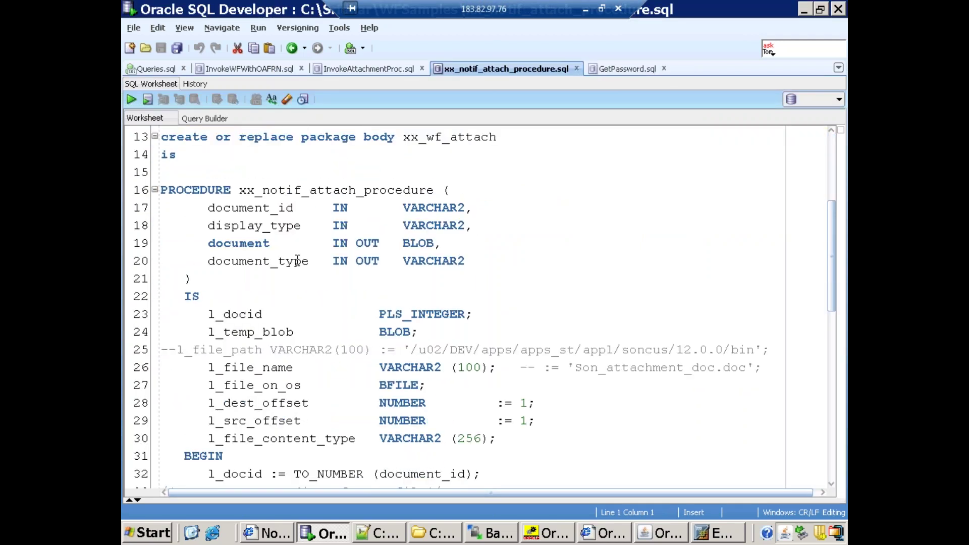
scroll(302, 255, "down", 1)
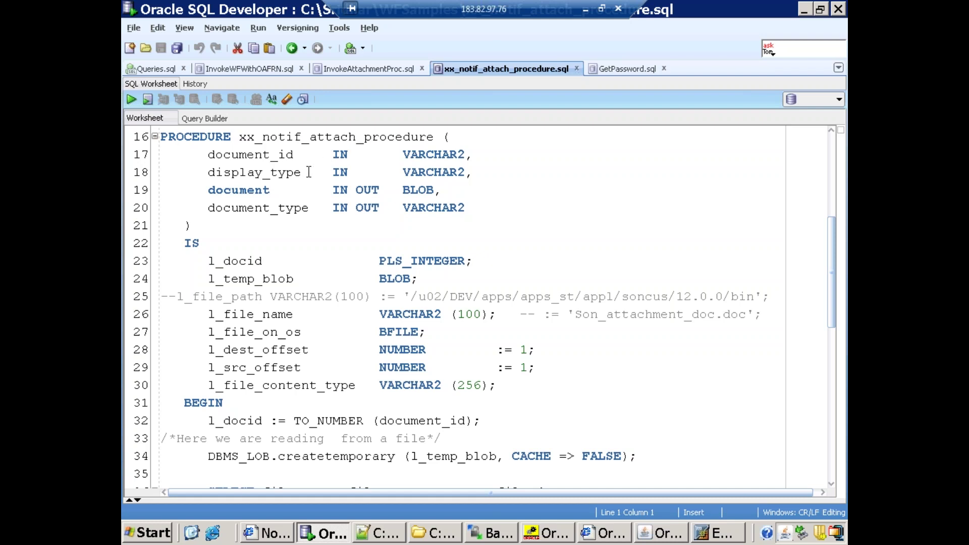
double_click(233, 192)
scroll(326, 323, "down", 1)
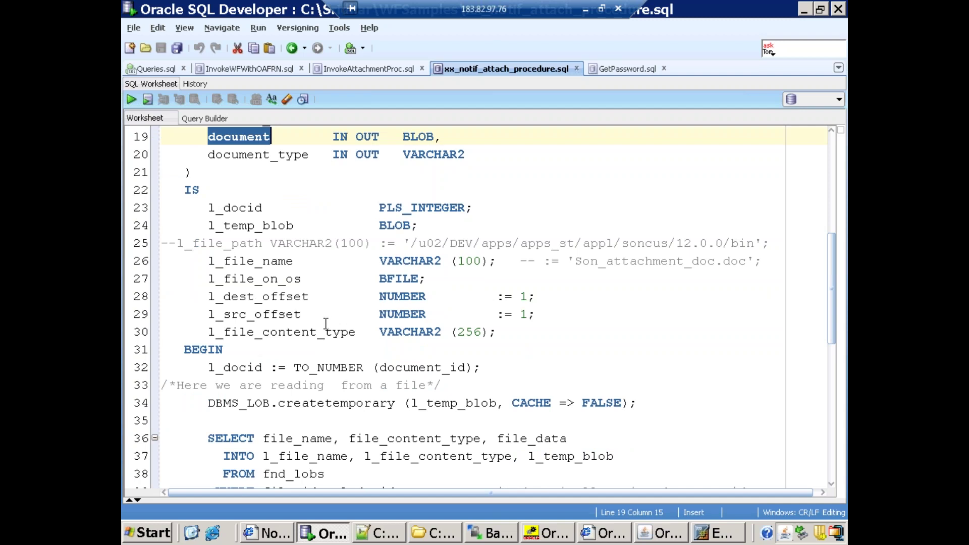
scroll(326, 323, "down", 2)
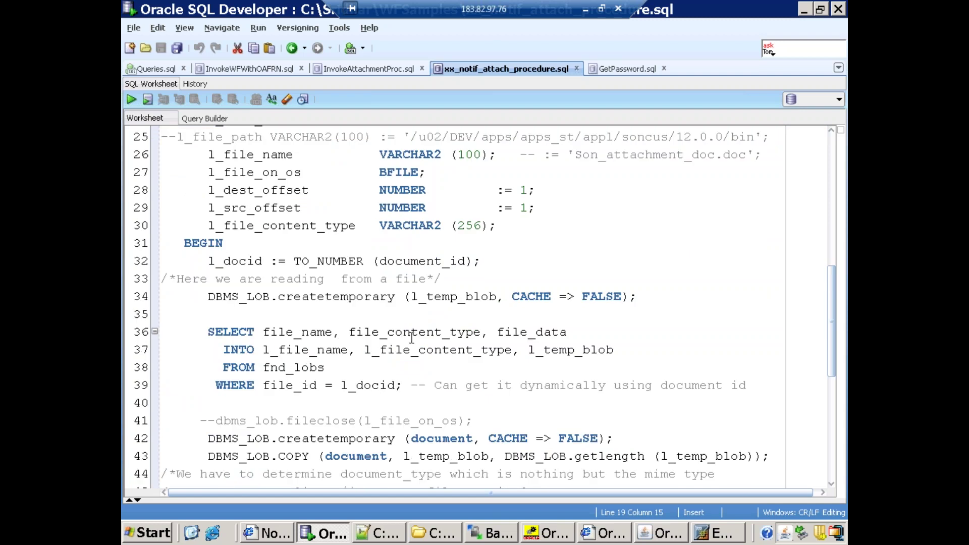
double_click(289, 361)
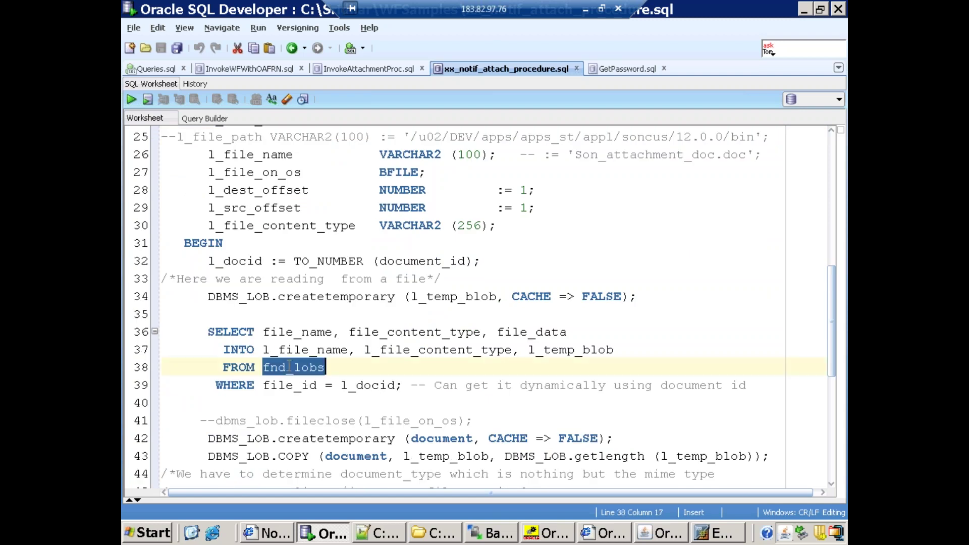
scroll(360, 368, "down", 1)
scroll(359, 368, "down", 1)
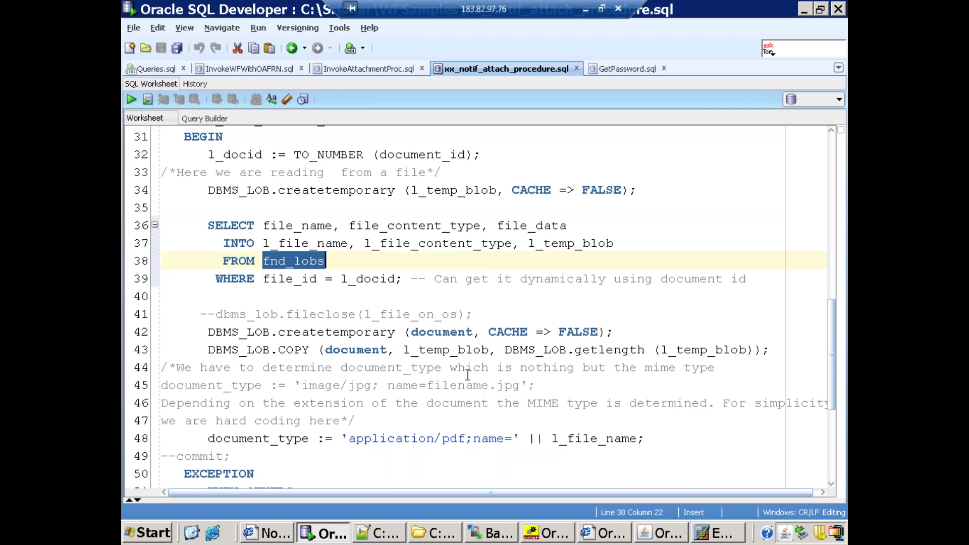
- Inspect where the document BLOB is created and filled from l_temp_blob, then return to InvokeAttachmentProc.sql
double_click(441, 334)
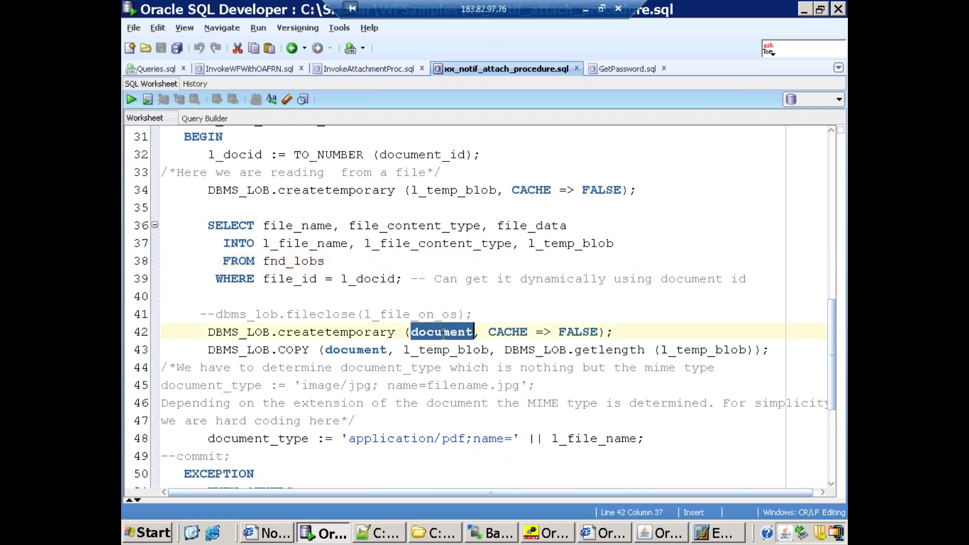
scroll(379, 277, "down", 2)
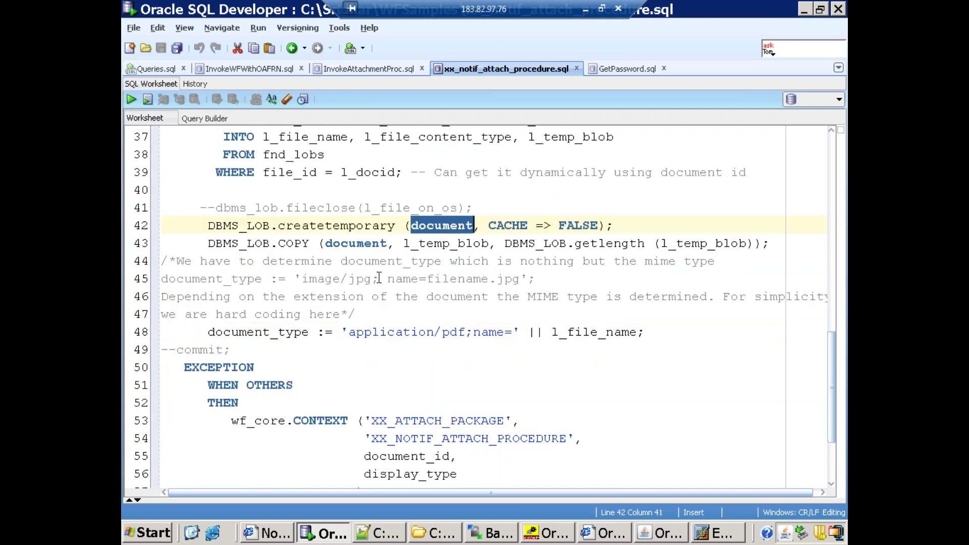
double_click(428, 245)
double_click(362, 244)
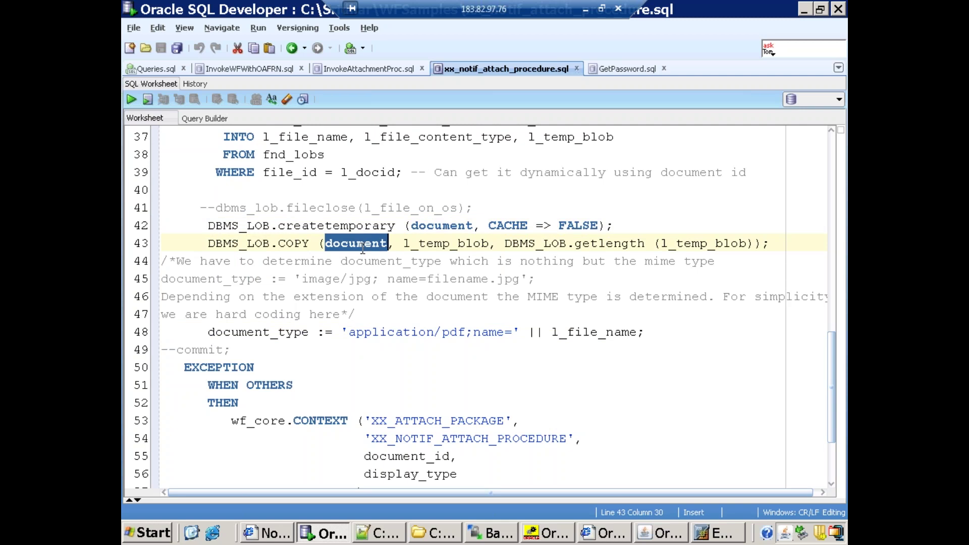
scroll(384, 275, "down", 2)
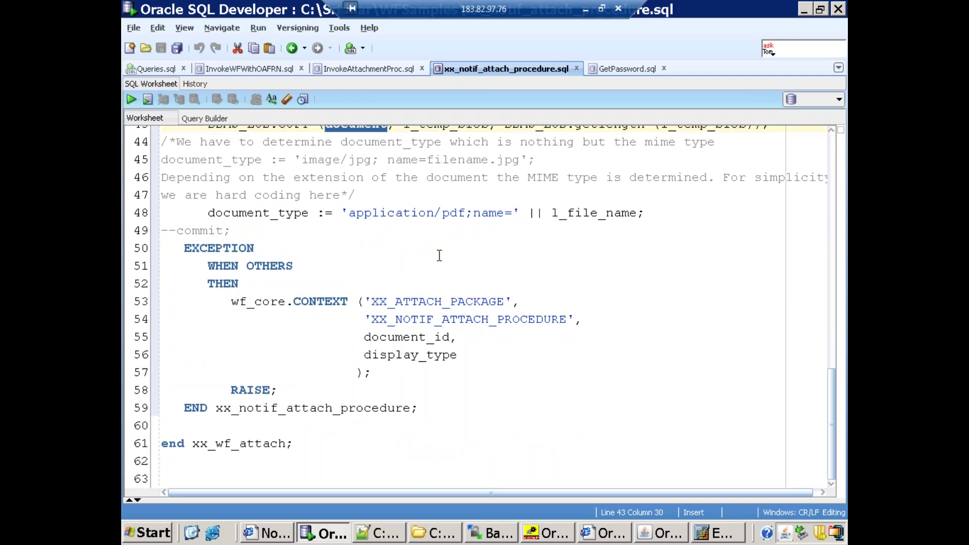
scroll(441, 255, "up", 2)
left_click(387, 243)
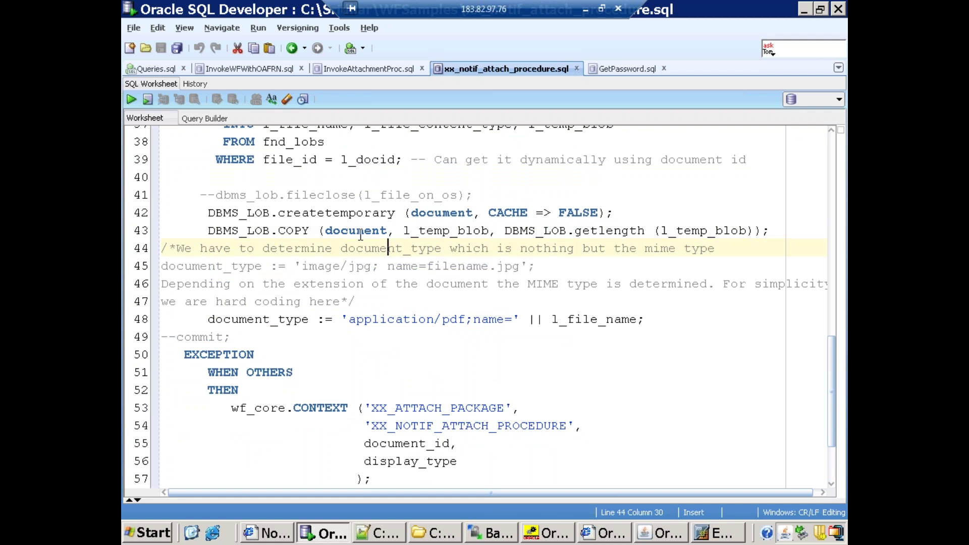
left_click(369, 70)
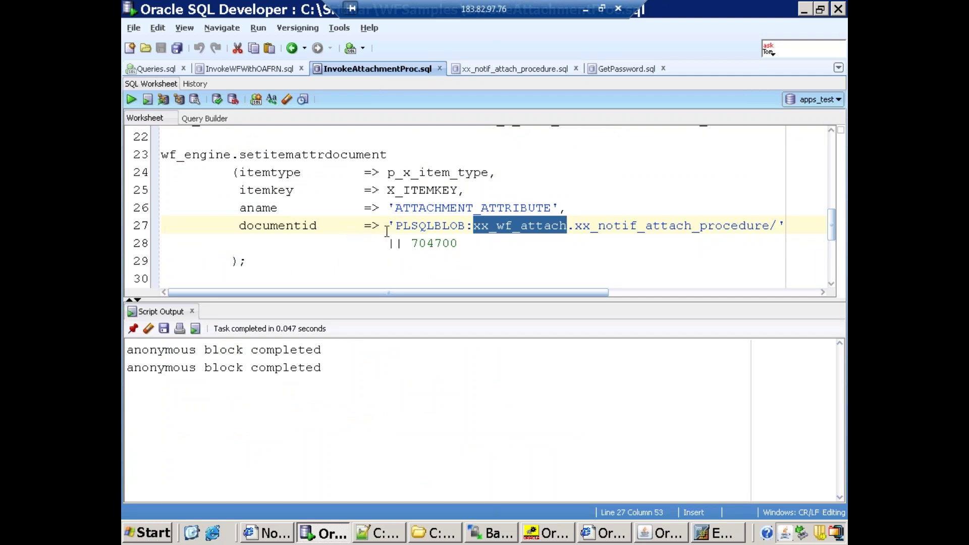
- Deselect xx_wf_attach and switch to Oracle Workflow Builder's XXLT WF Samples - 2017 tree
key("Right")
key("Right")
key("Right")
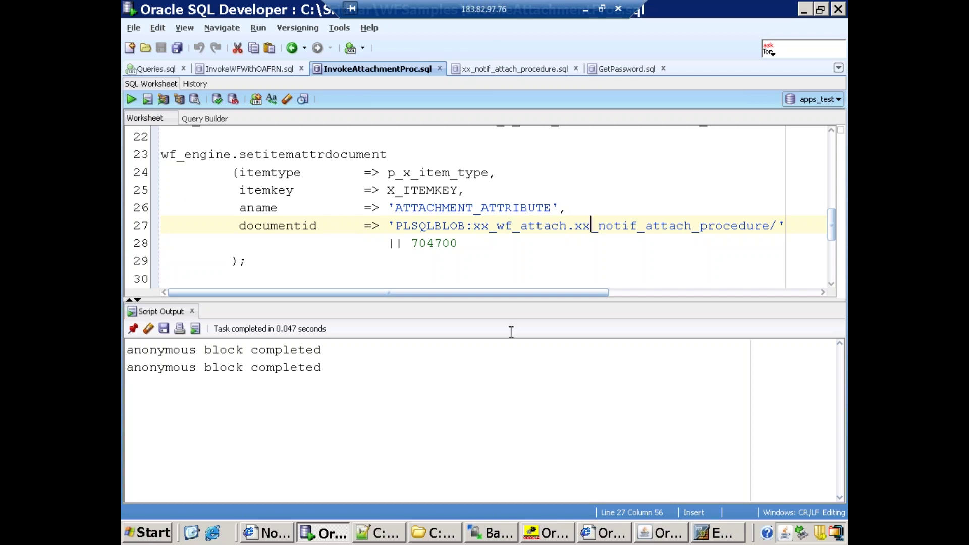
left_click(538, 534)
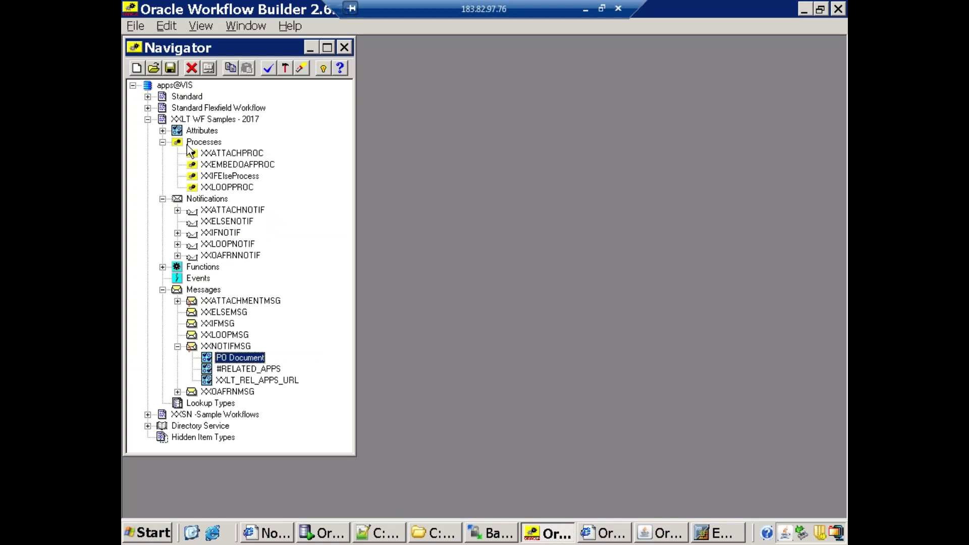
- Inspect the PO Document attribute's properties and close them unchanged
left_click(163, 130)
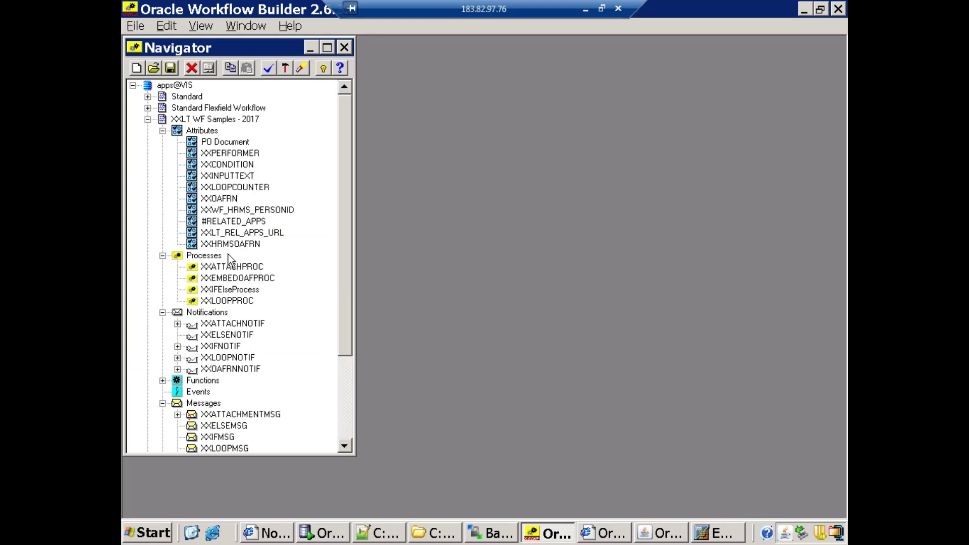
left_click(192, 145)
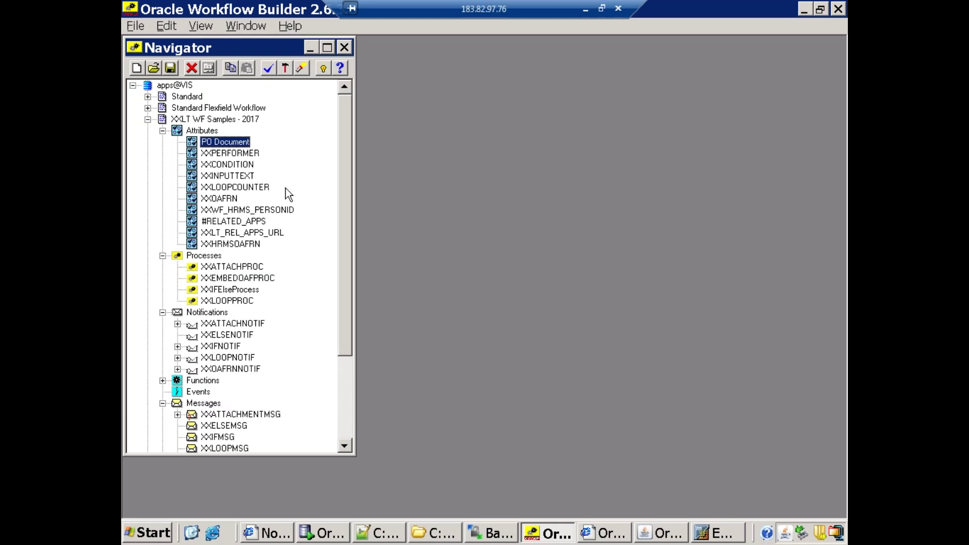
right_click(202, 147)
left_click(265, 241)
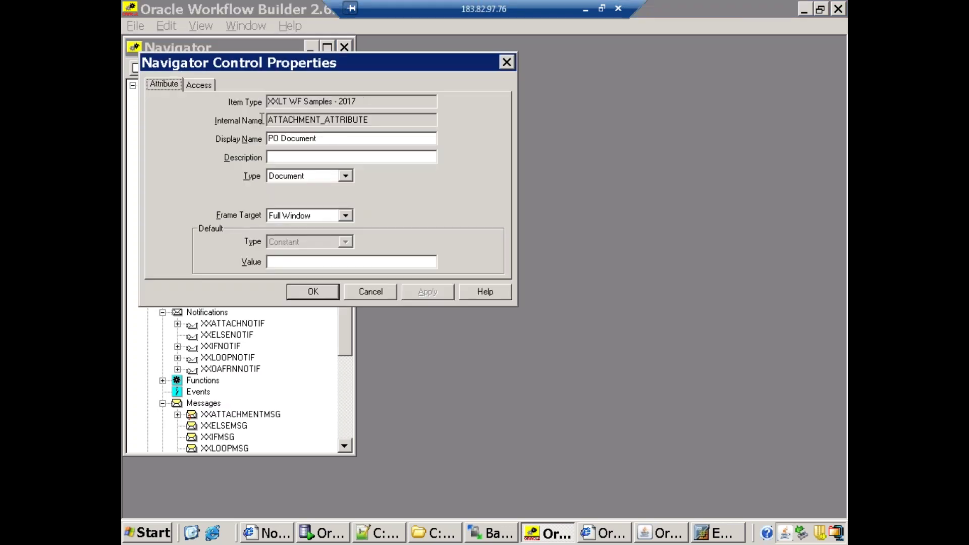
left_click(316, 139)
left_click_drag(267, 138, 331, 137)
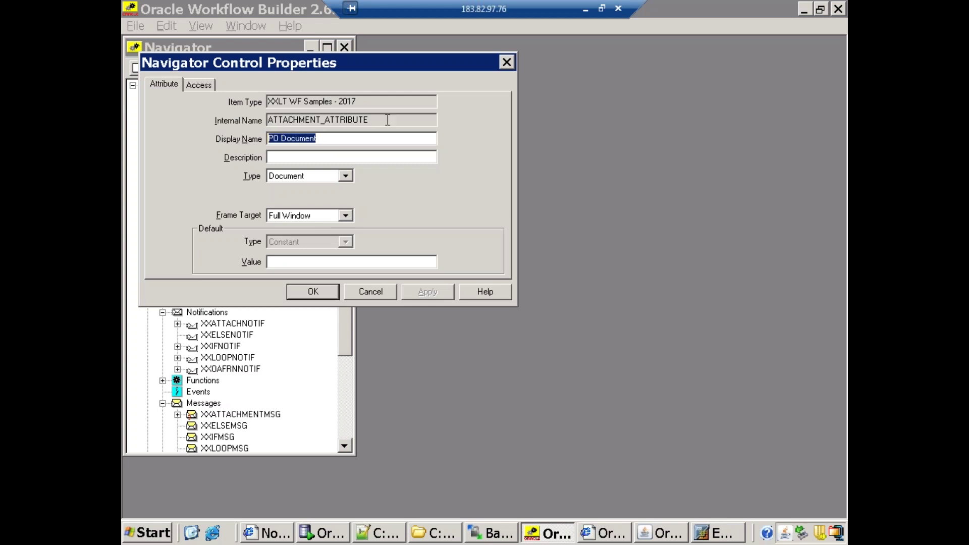
left_click(328, 138)
key("Return")
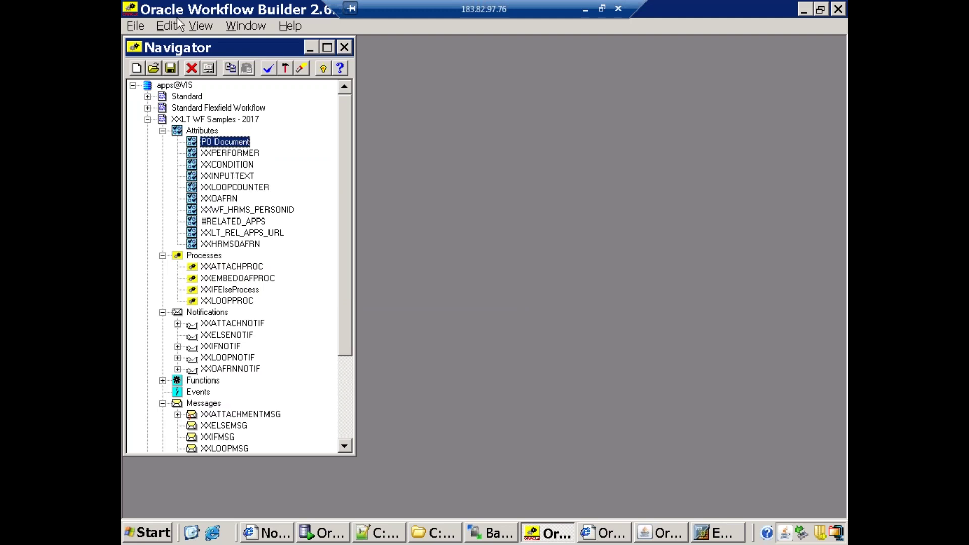
- Show internal names like ATTACHMENT_ATTRIBUTE beside display names and widen the Navigator panel
left_click(195, 26)
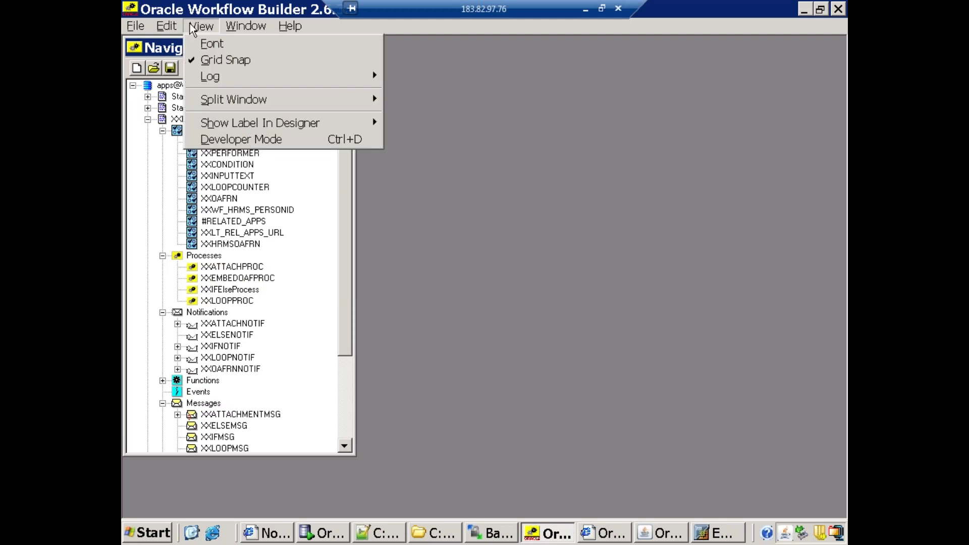
left_click(239, 139)
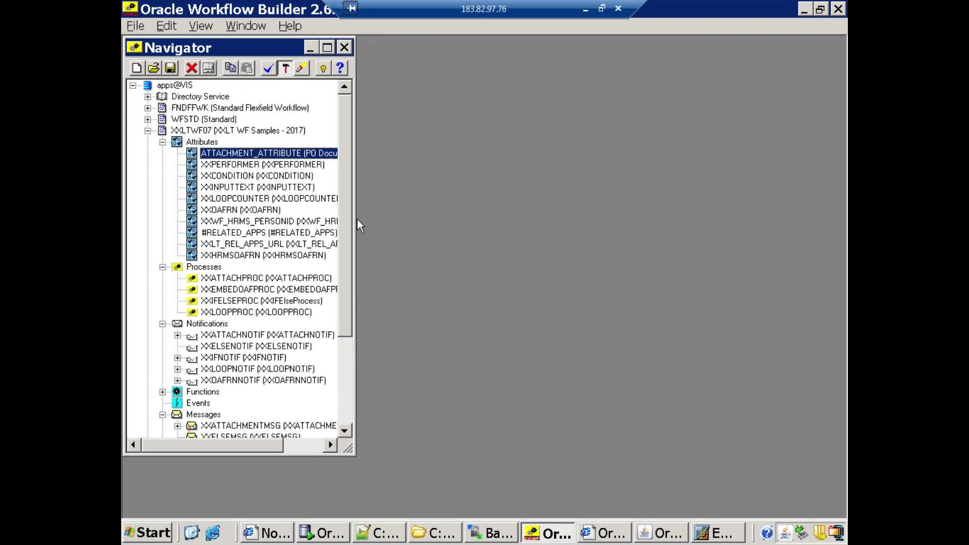
left_click_drag(355, 210, 408, 210)
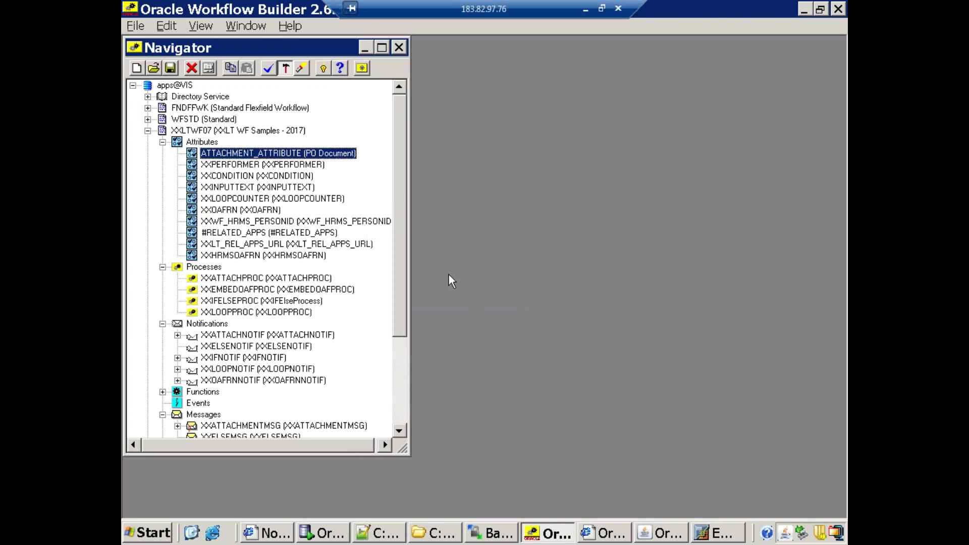